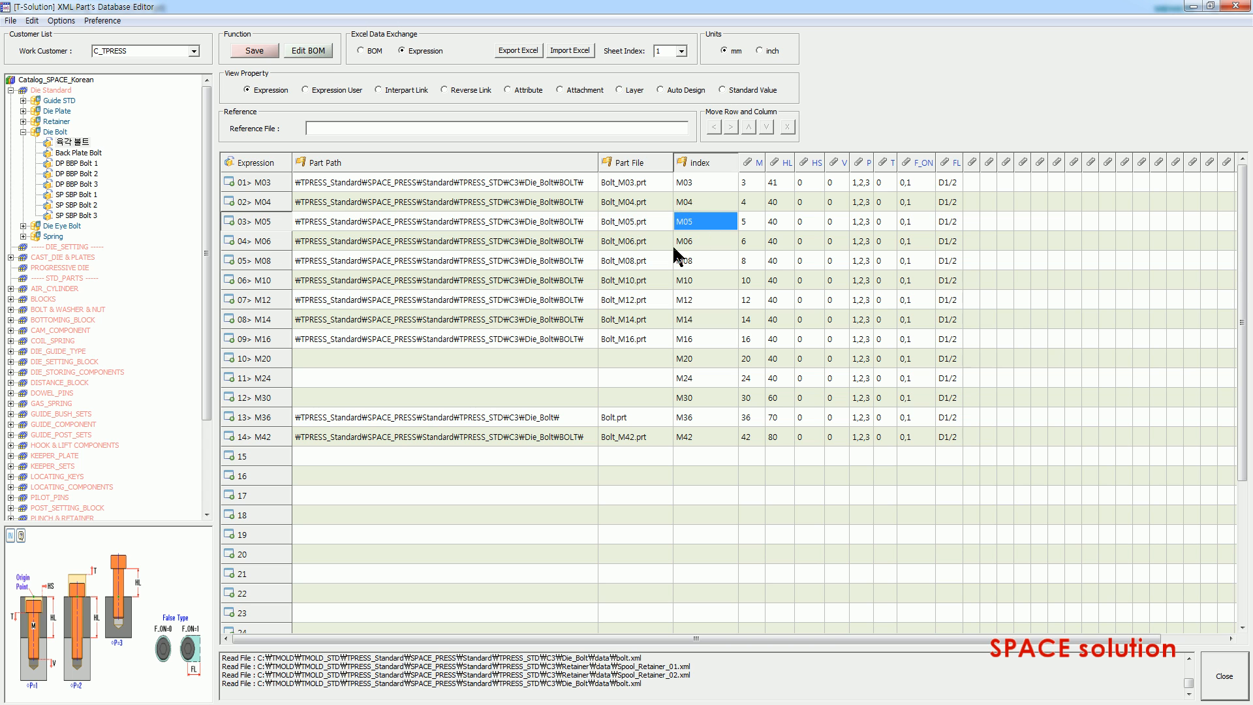
Review the Part File entries of the bolt sizes M03 to M42 and the path and file cells of M20 to M30
left_click(638, 203)
left_click(638, 185)
left_click(639, 203)
left_click(643, 222)
left_click(645, 241)
left_click(647, 261)
left_click(649, 281)
left_click(649, 300)
left_click(649, 321)
left_click(648, 340)
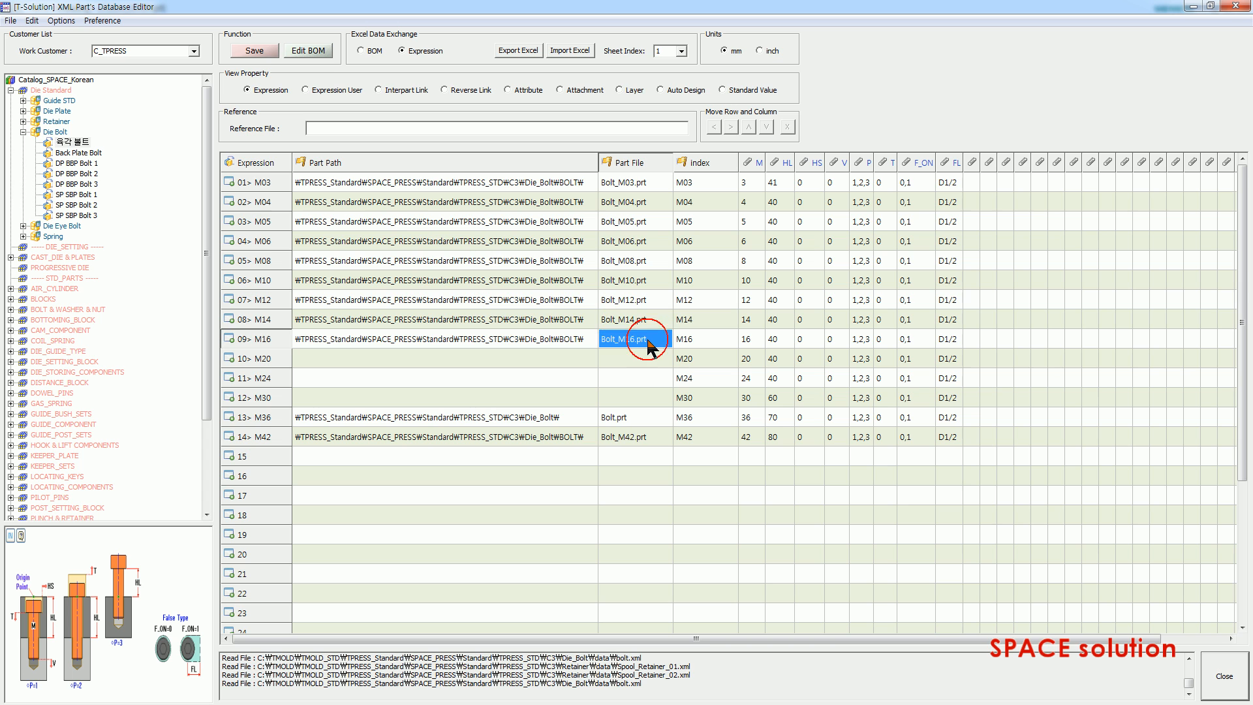
left_click(647, 421)
left_click(647, 437)
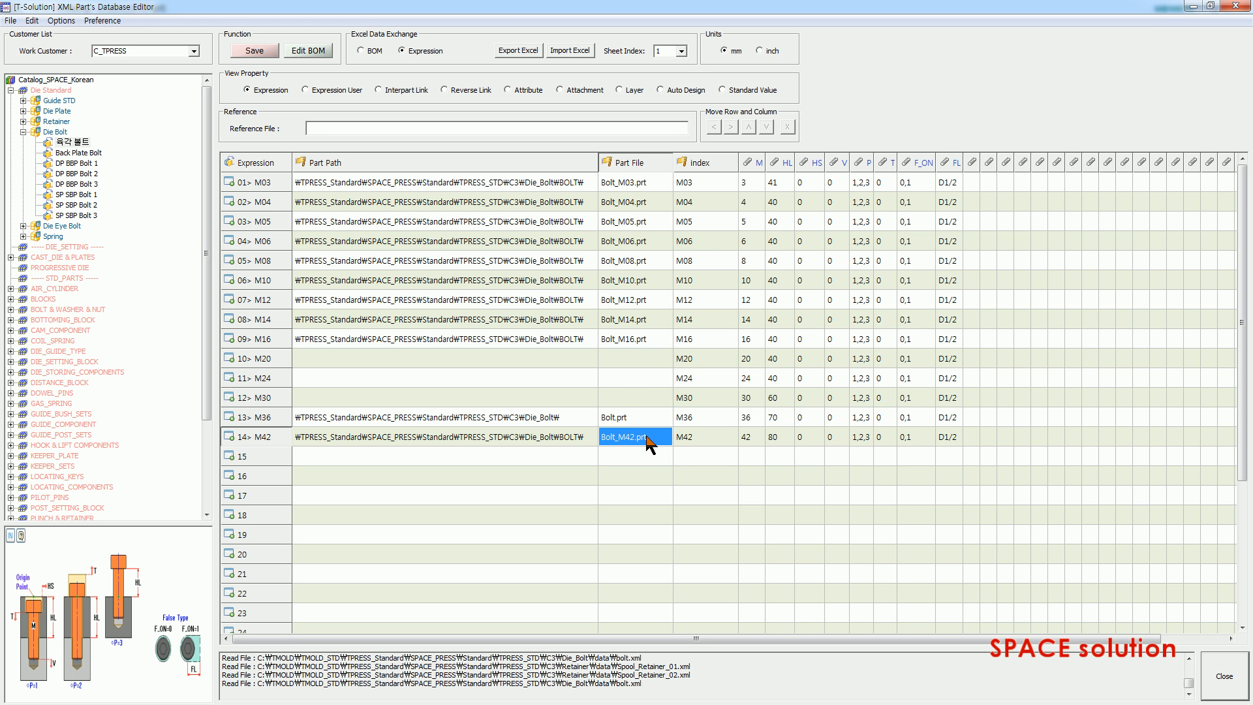
left_click_drag(449, 364, 639, 399)
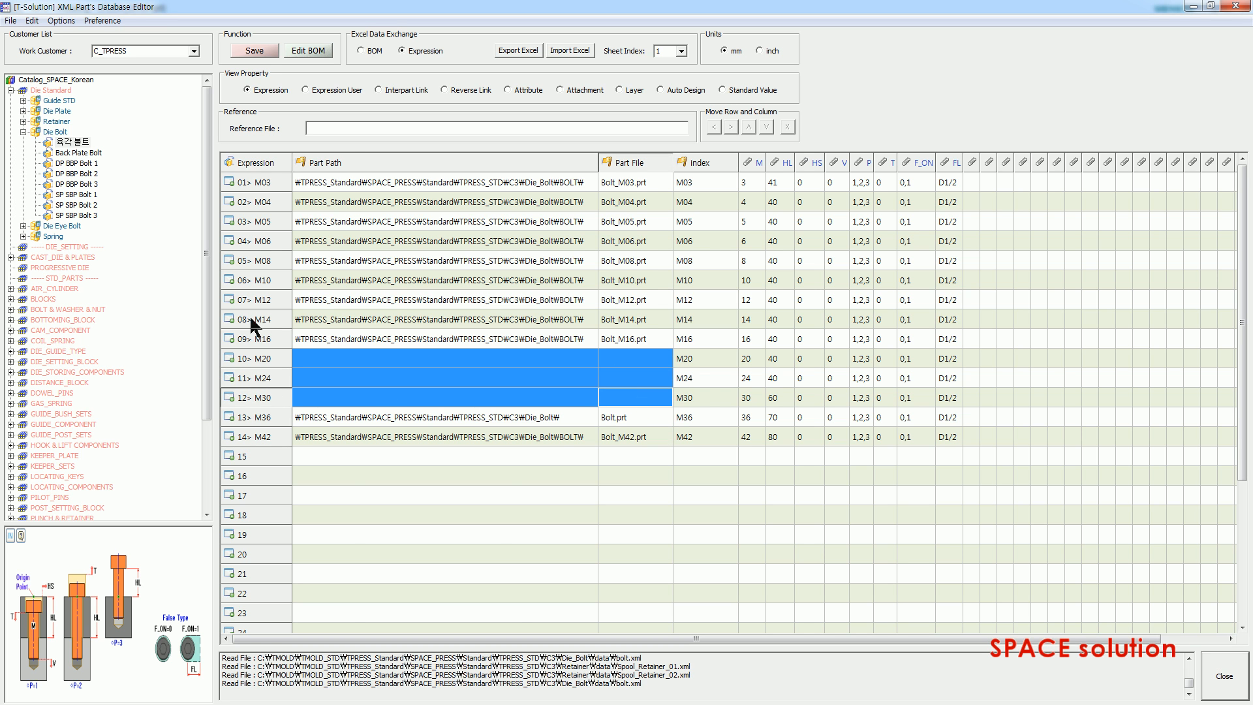
Open the Die Bolt list and check the data path, data file name and part file name of 육각 볼트
left_click(59, 133)
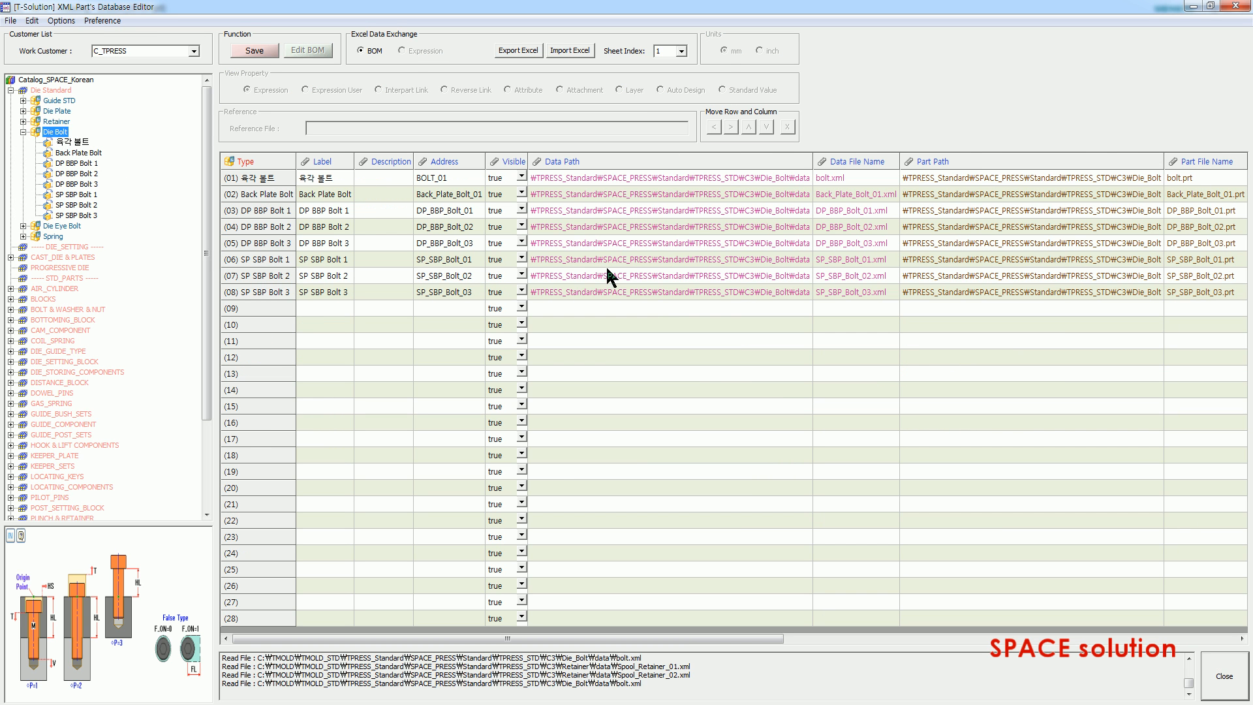
left_click(770, 177)
left_click(832, 178)
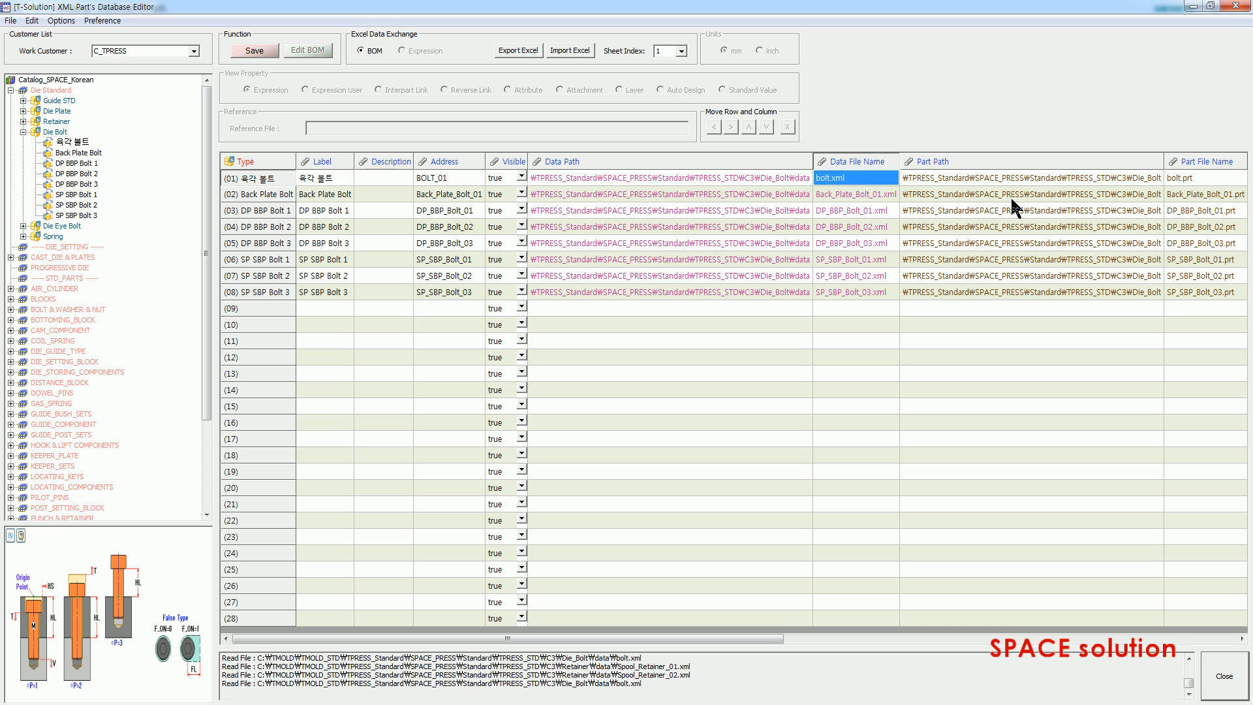
left_click(1197, 179)
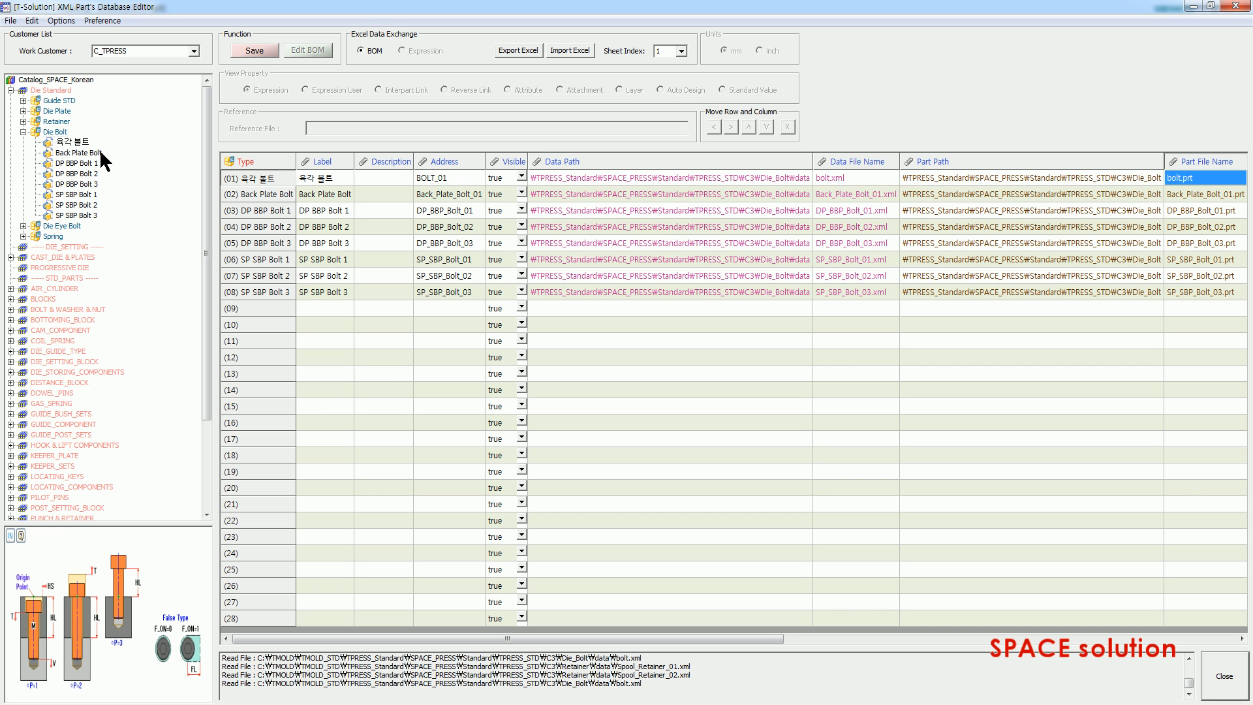
Compare the M36 part path in the 육각 볼트 table with that bolt's part path and file name in the Die Bolt list
left_click(76, 143)
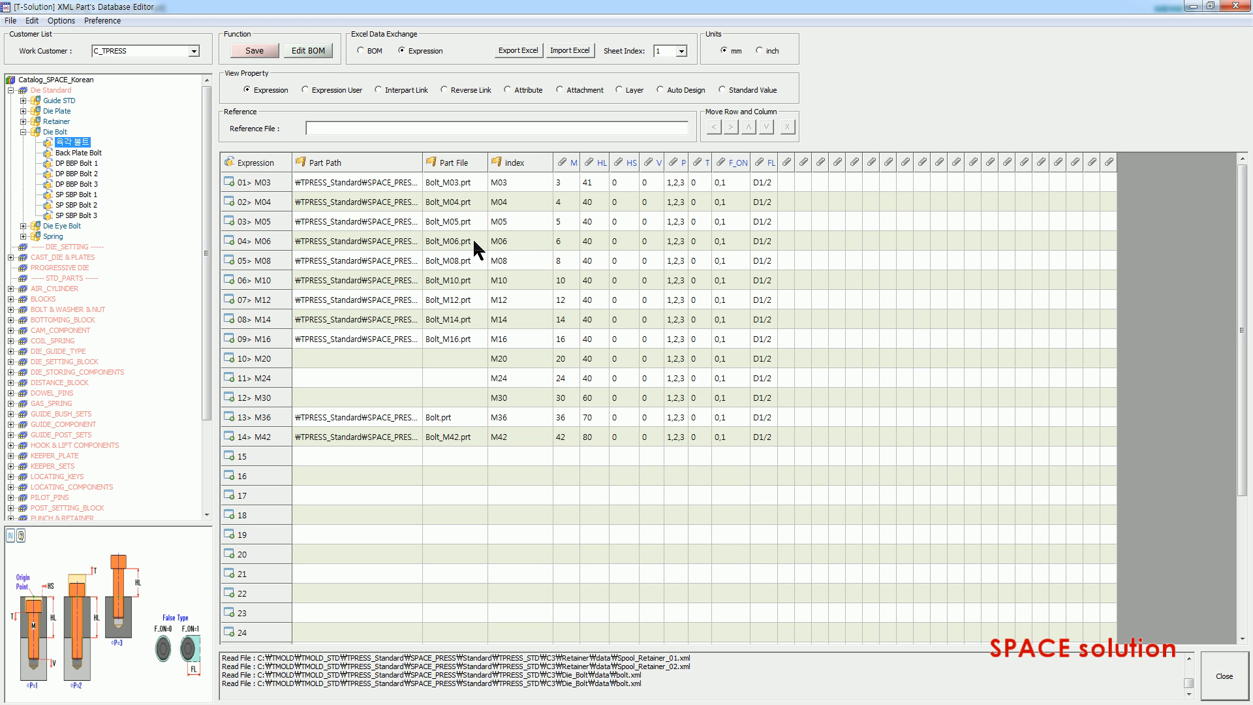
left_click(359, 419)
left_click(58, 132)
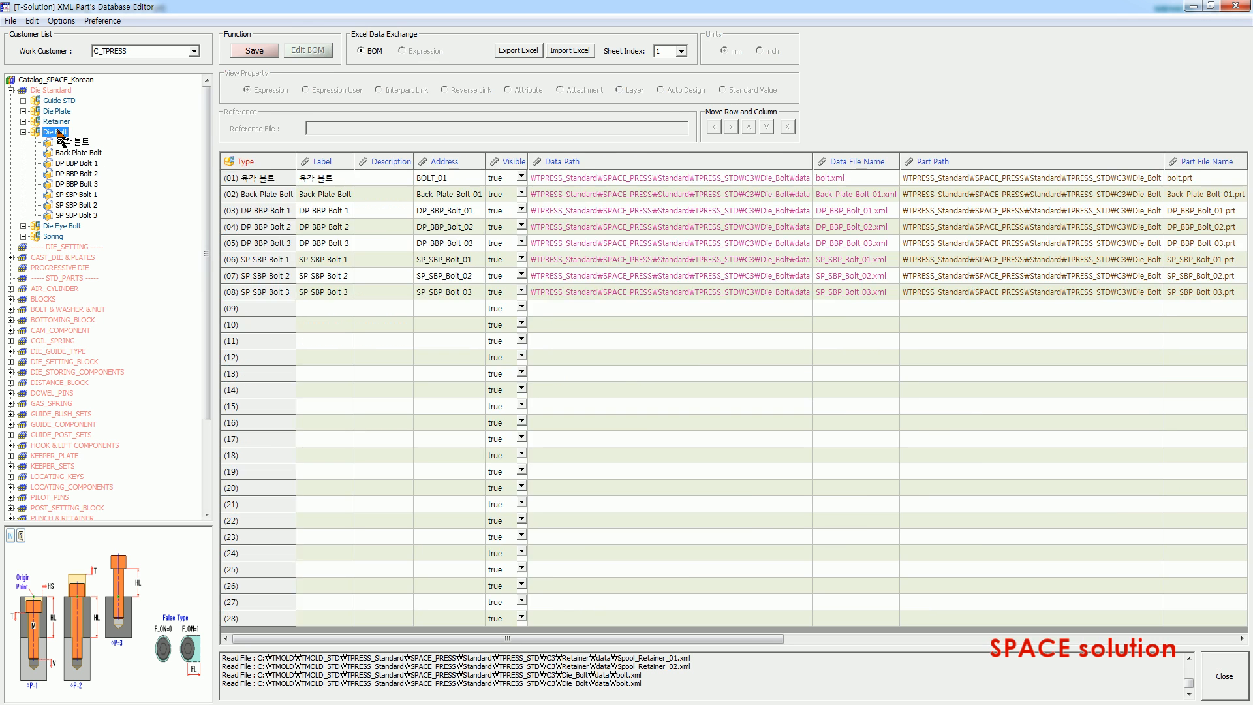
left_click_drag(998, 180, 1188, 186)
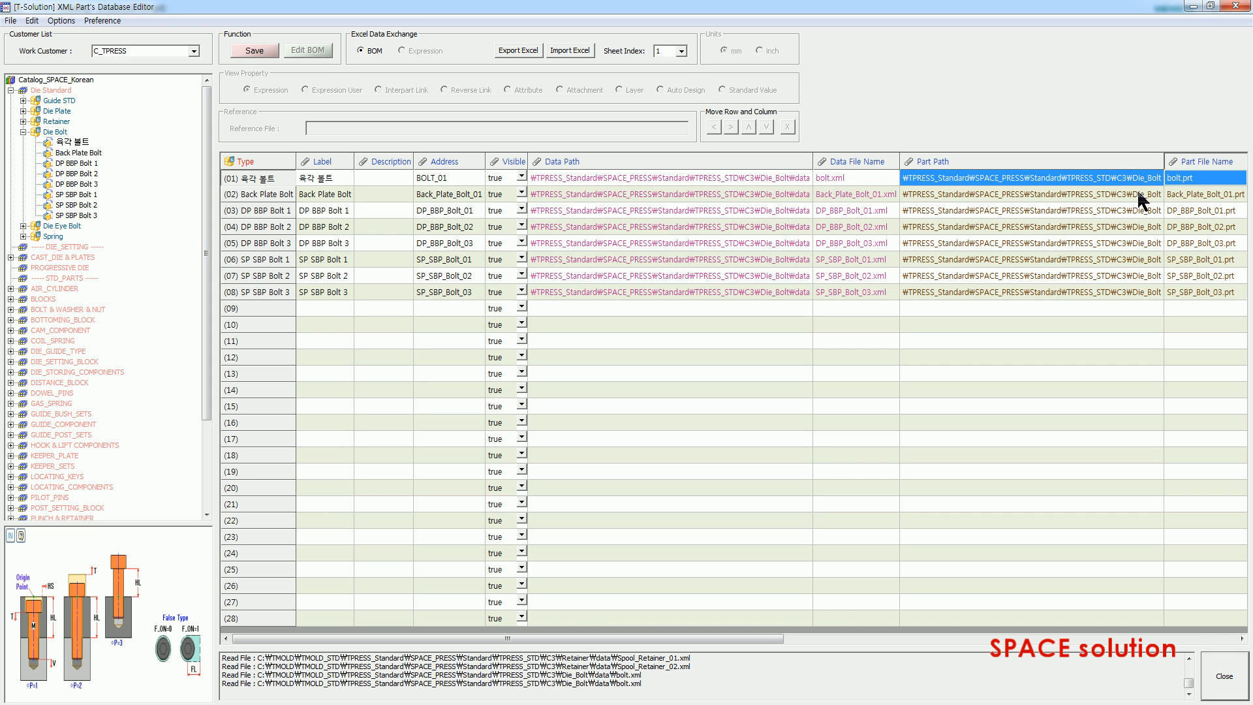
Reopen the 육각 볼트 table and check the M36 and M42 part paths and the Part File entries from M42 up to M03
left_click(81, 143)
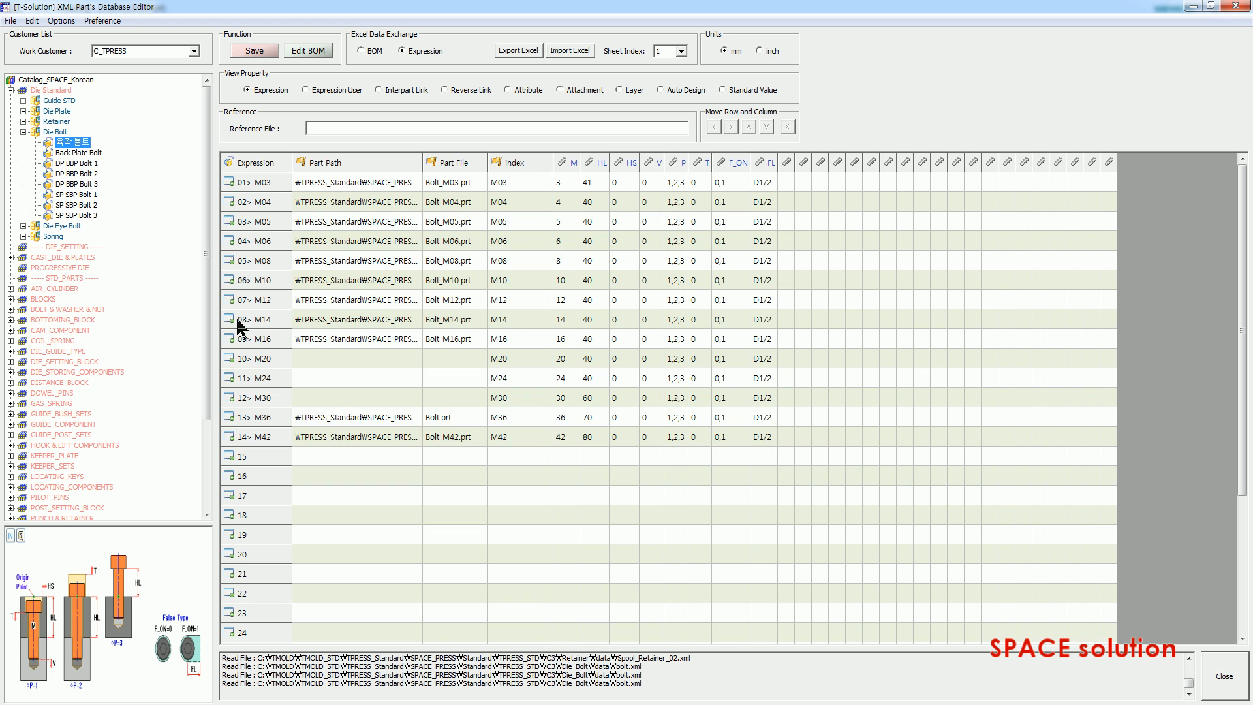
left_click(376, 441)
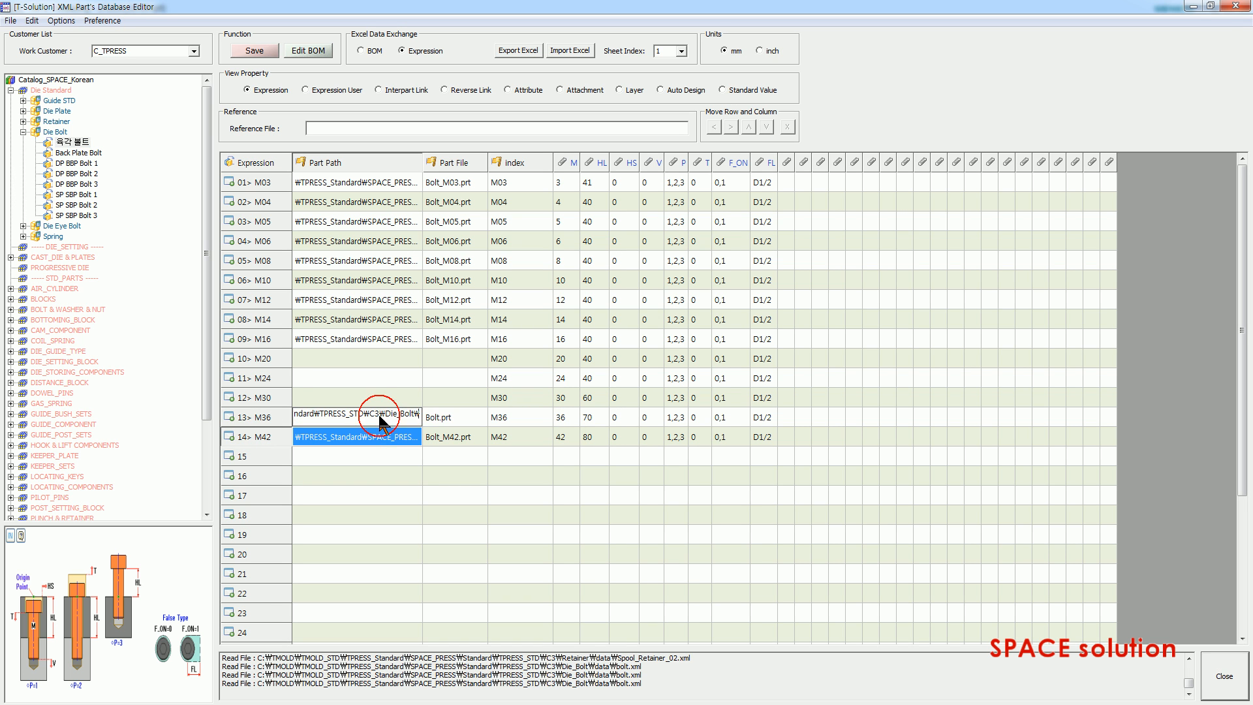
left_click(450, 419)
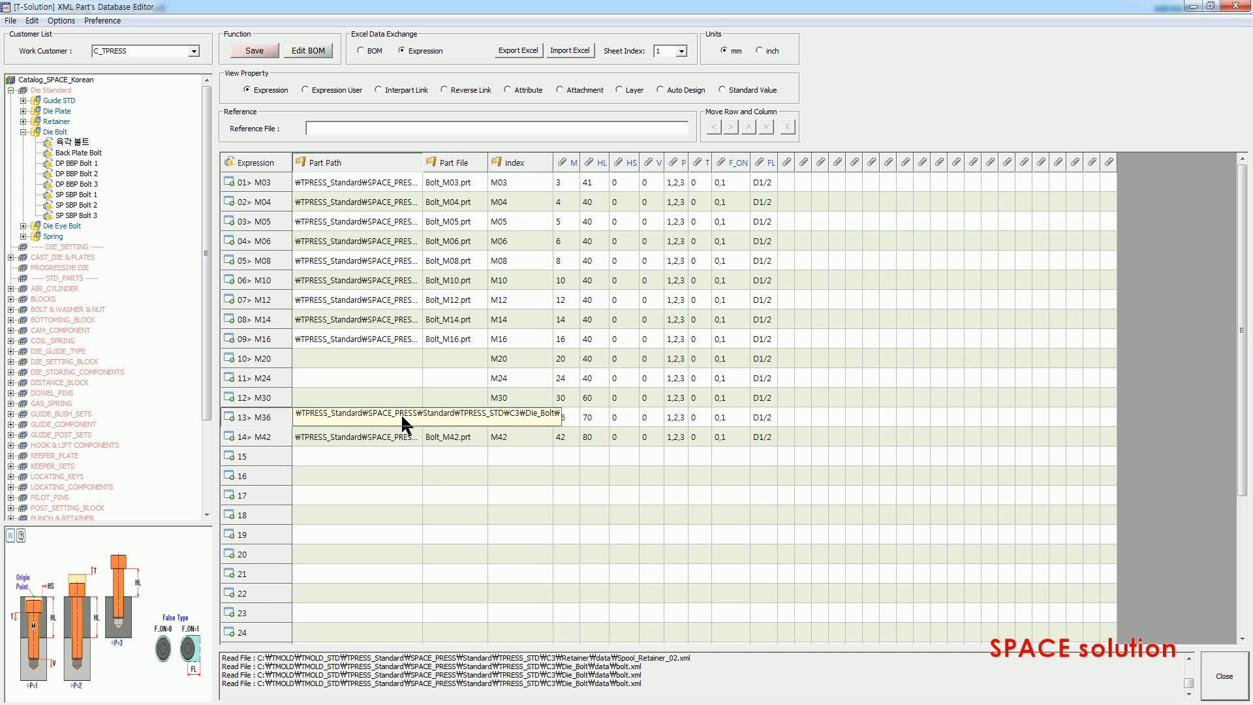
left_click(452, 438)
left_click(459, 338)
left_click(460, 319)
left_click(460, 301)
left_click(461, 282)
left_click(463, 262)
left_click(465, 243)
left_click(463, 221)
left_click(460, 203)
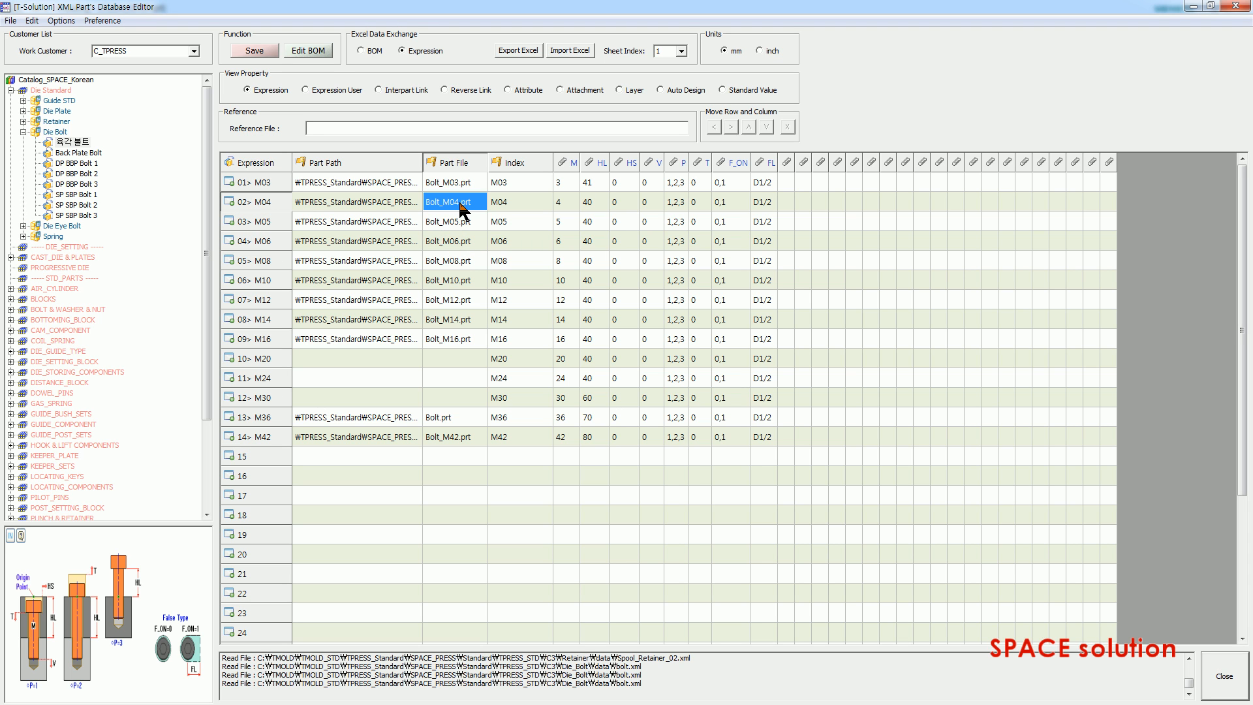
left_click(461, 184)
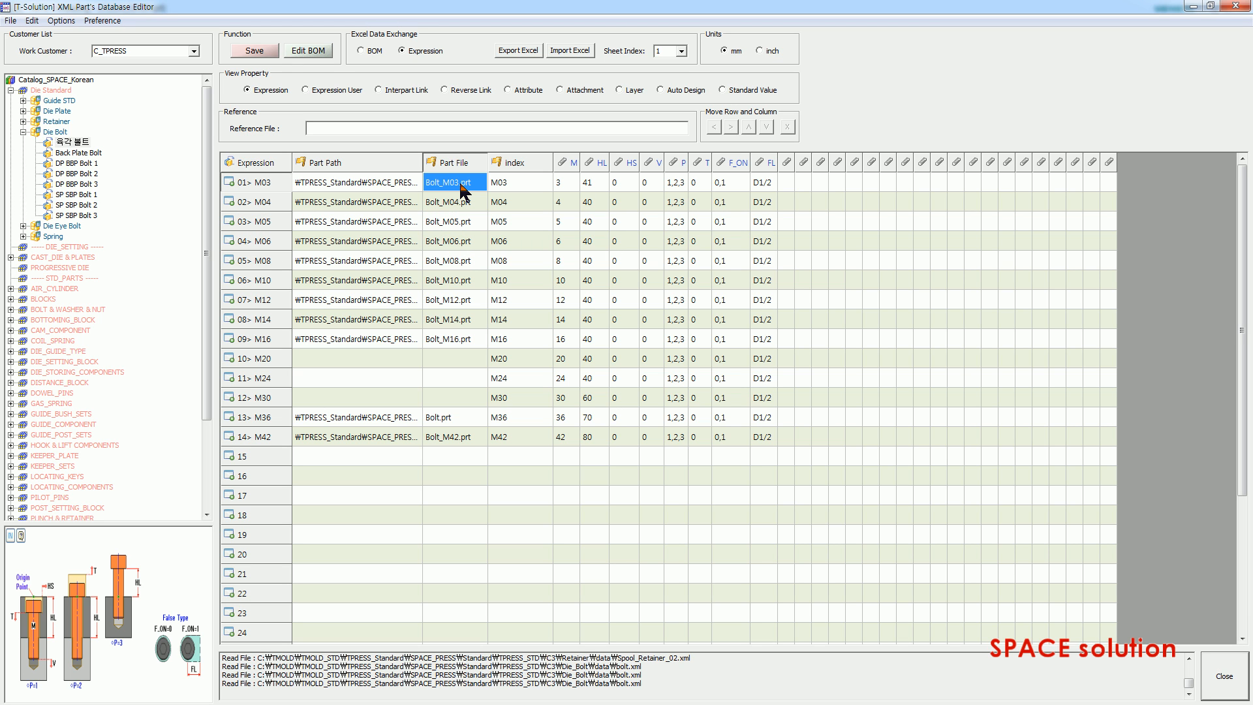
Widen the Part Path column and review the Part File names from M04 to M16
left_click_drag(422, 171, 541, 171)
left_click(565, 203)
left_click(569, 223)
left_click(571, 243)
left_click(573, 262)
left_click(573, 281)
left_click(573, 300)
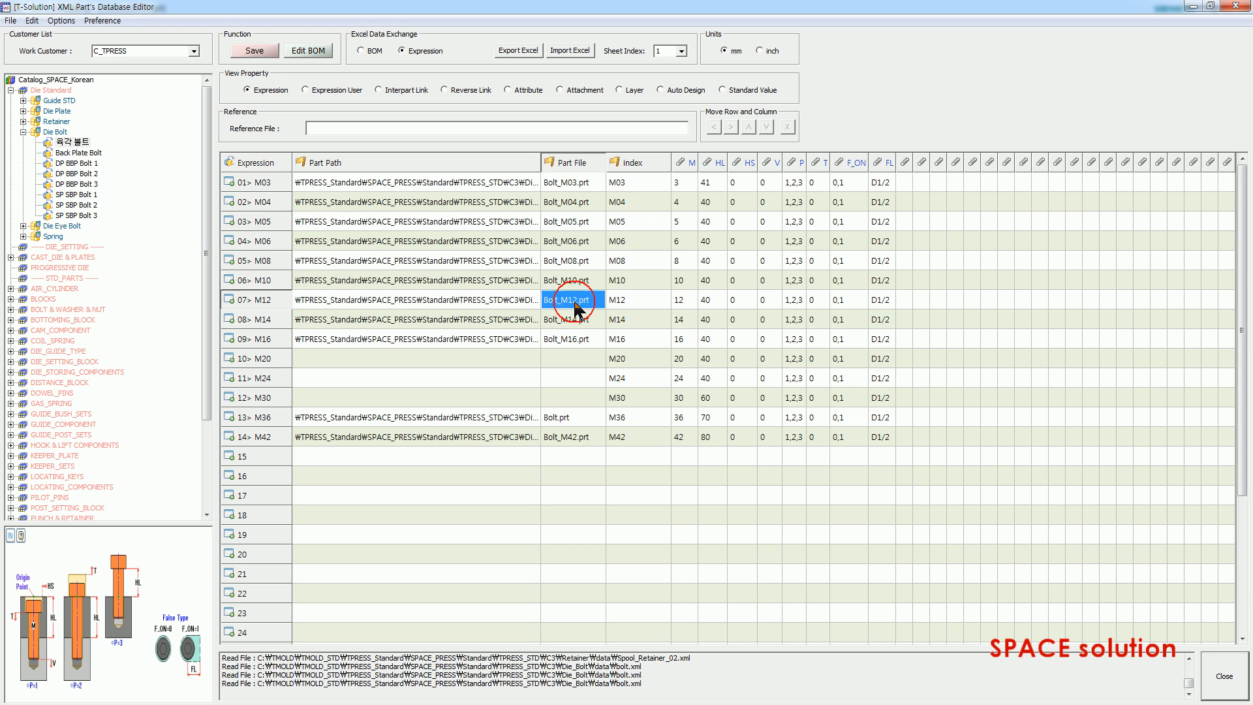
left_click(573, 337)
Examine the M03 row from Index to FL and the Part File names of M05 to M12, with Part Path widened to full length
left_click_drag(623, 184, 879, 189)
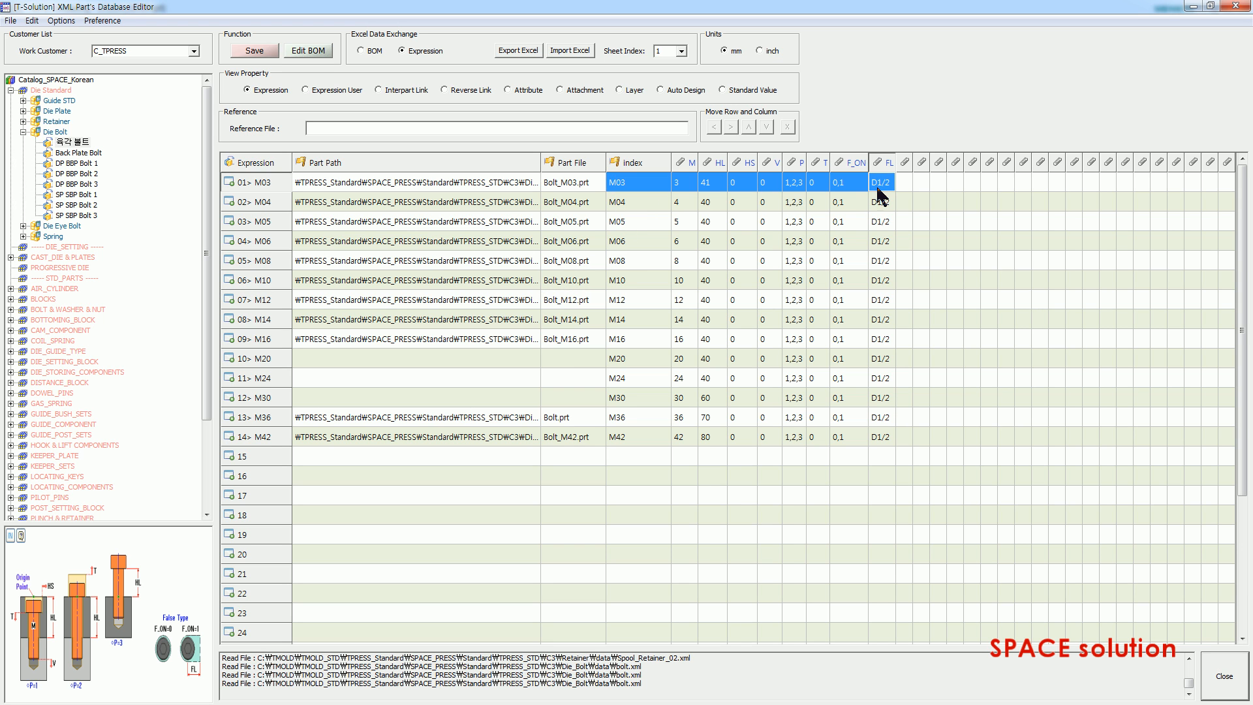
left_click(742, 299)
left_click(571, 222)
left_click(573, 261)
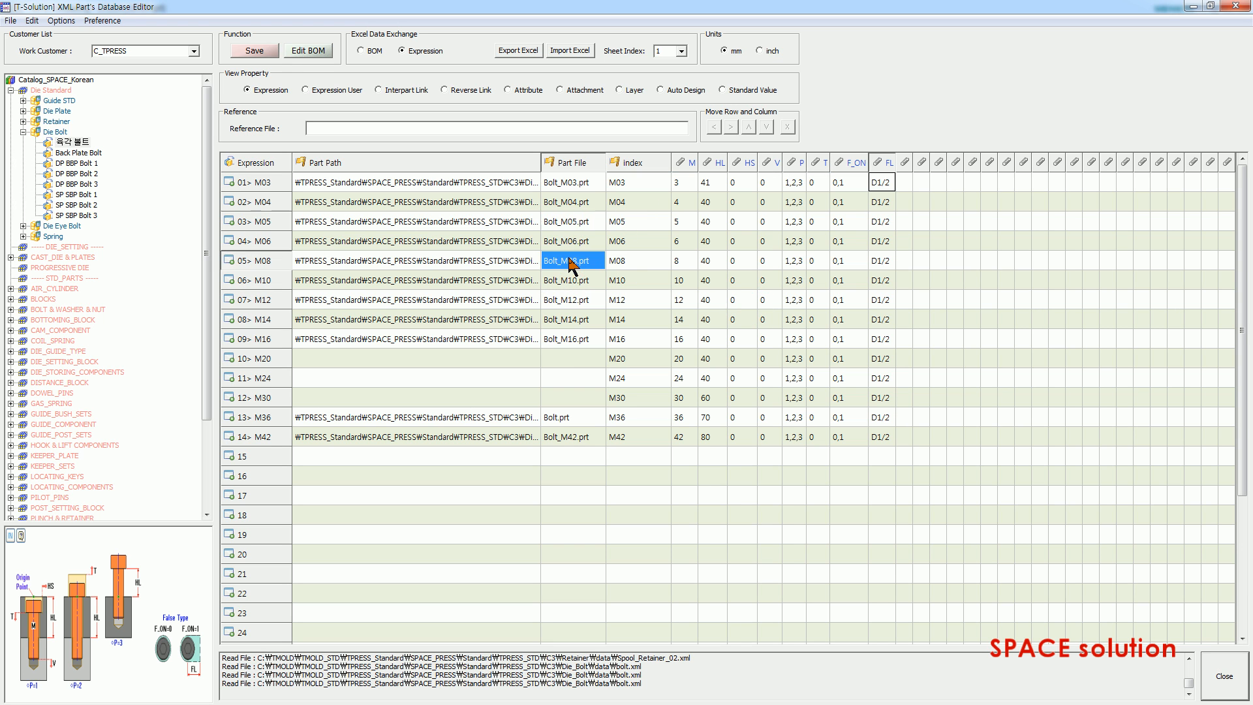
left_click(574, 300)
left_click(575, 281)
left_click(574, 261)
left_click_drag(541, 164, 632, 166)
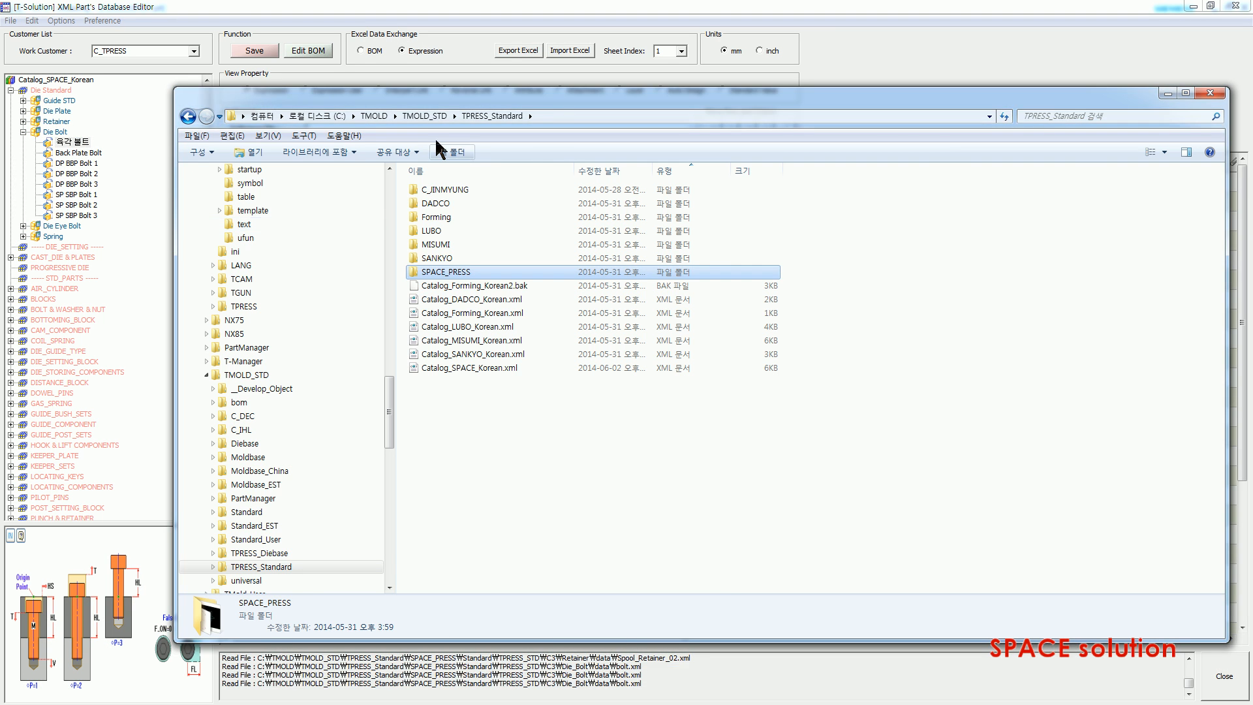
In File Explorer, browse from C:\TMOLD to TMOLD_STD\TPRESS_Standard\SPACE_PRESS\Standard\TPRESS_STD\C3\Die_Bolt\BOLT
left_click_drag(441, 110, 660, 259)
left_click(593, 265)
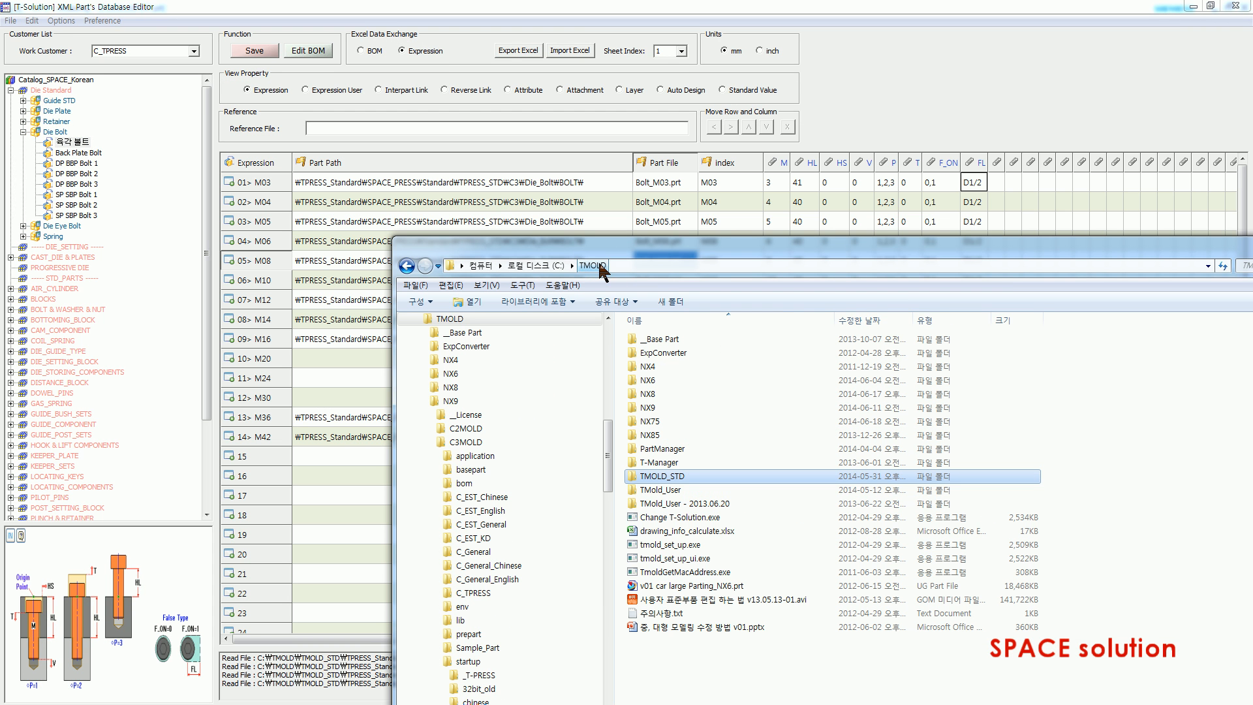
left_click(671, 477)
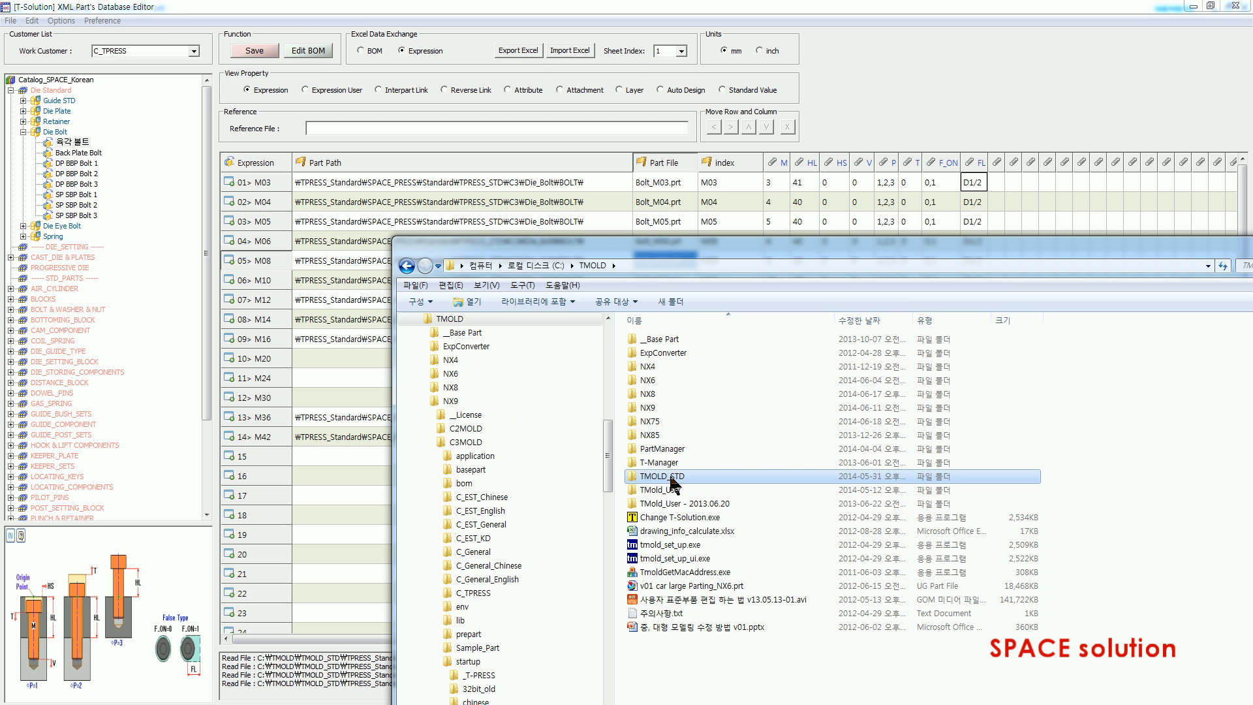
double_click(670, 475)
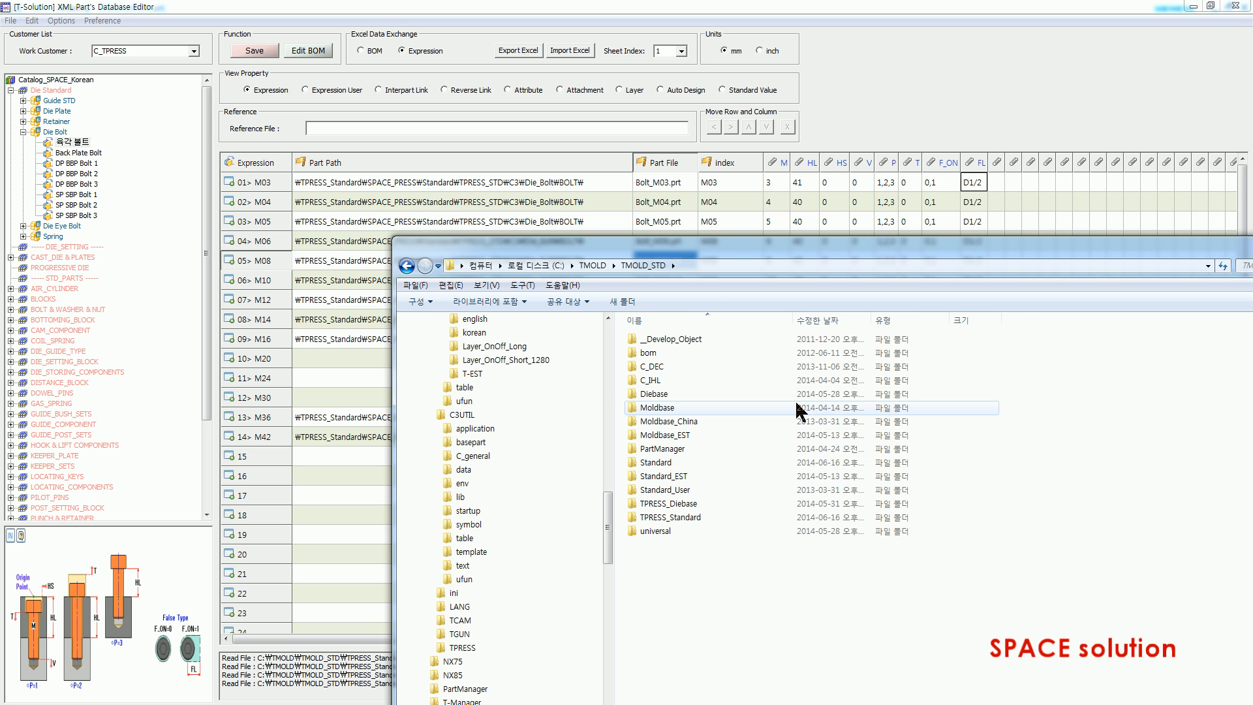
double_click(689, 519)
left_click(675, 421)
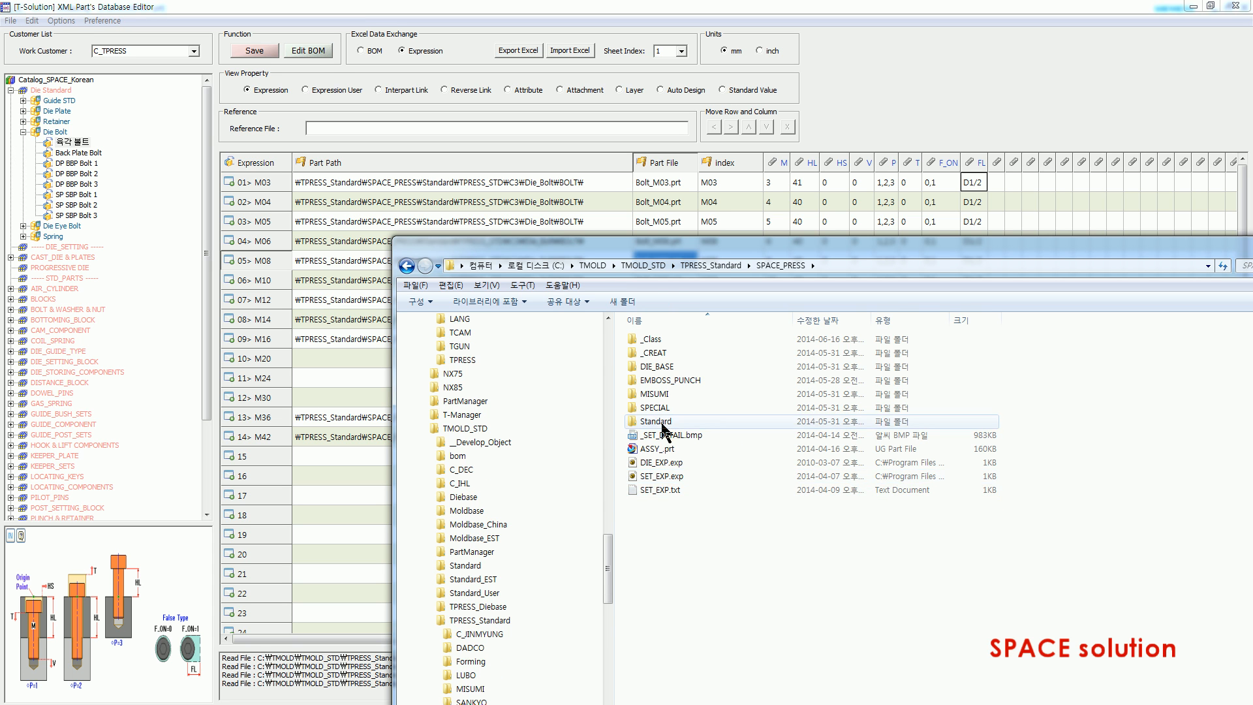
double_click(661, 421)
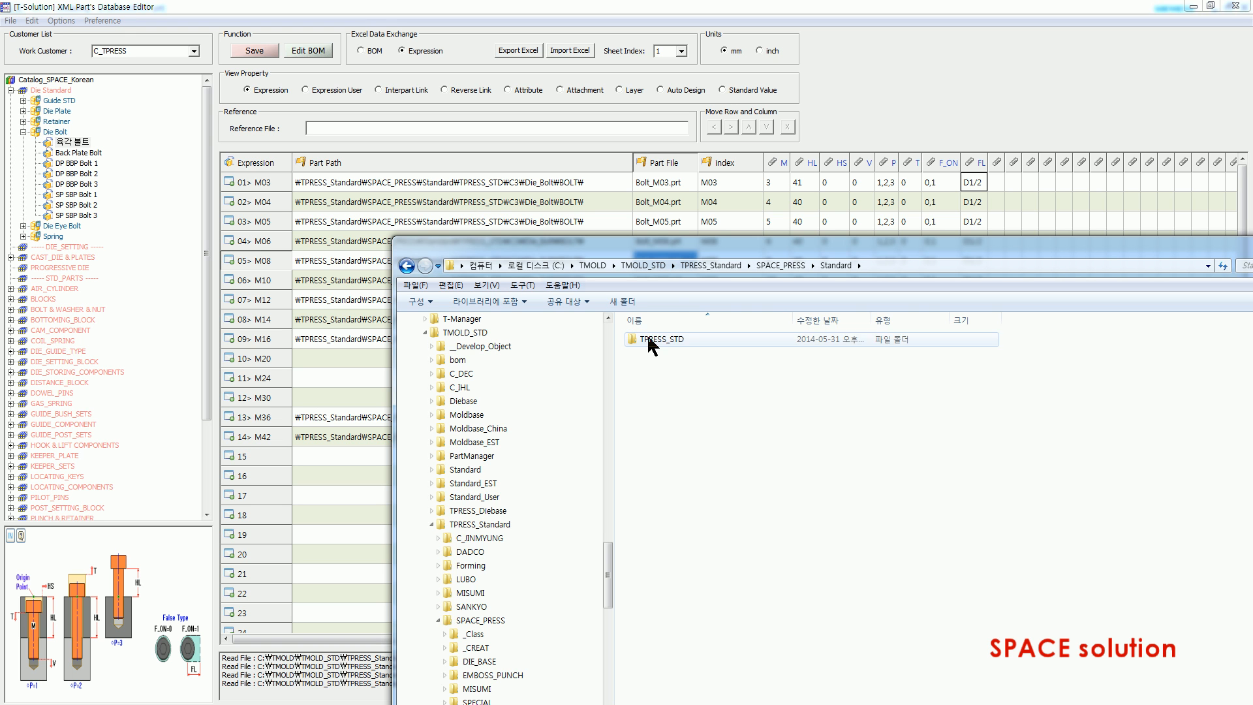
double_click(661, 338)
double_click(656, 339)
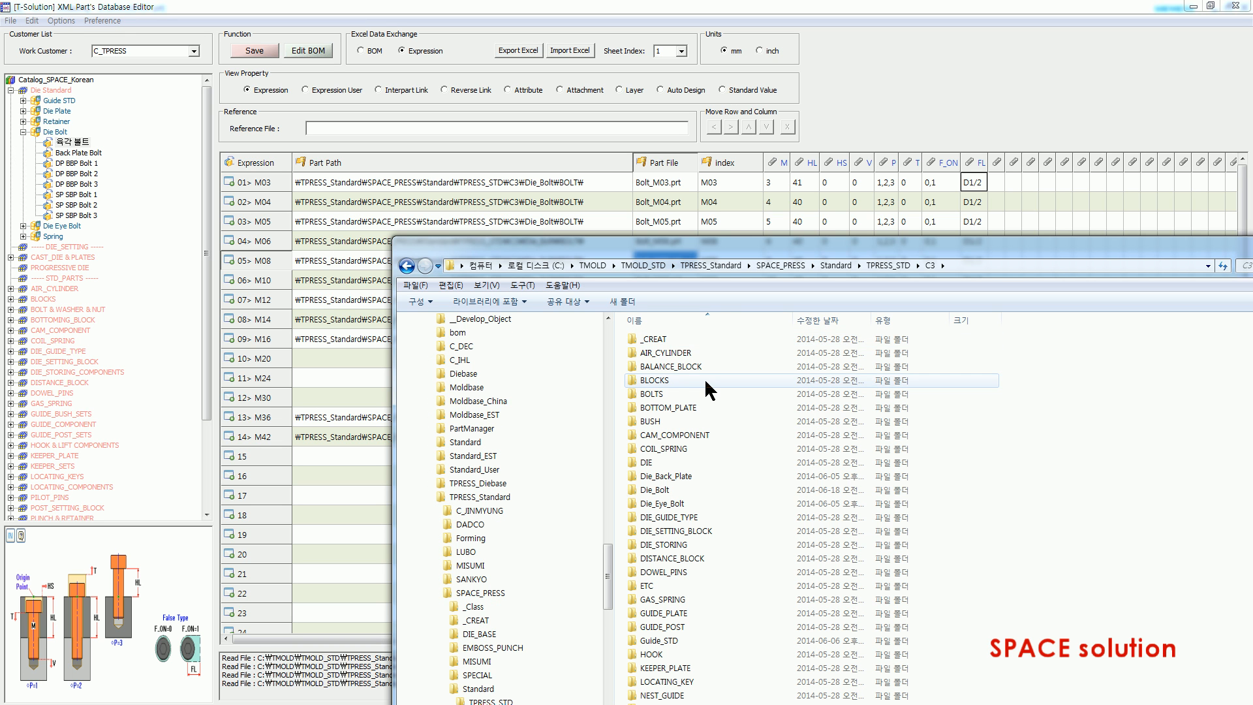
double_click(715, 490)
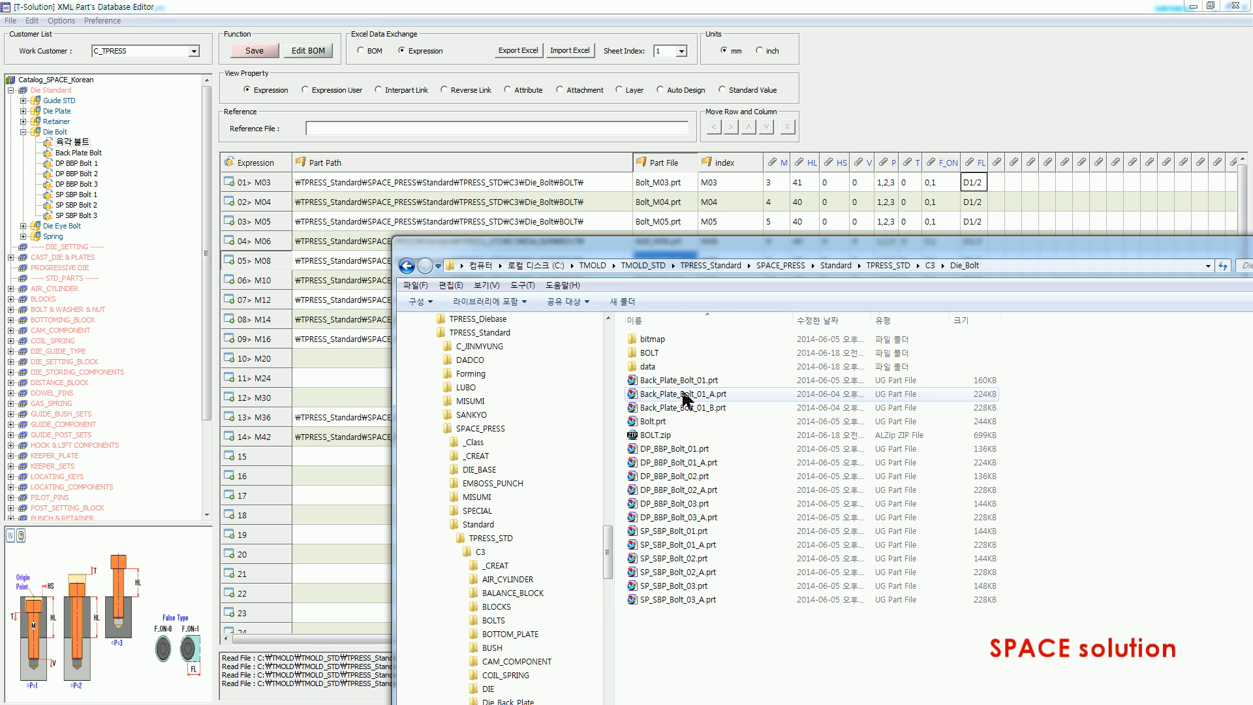
double_click(650, 353)
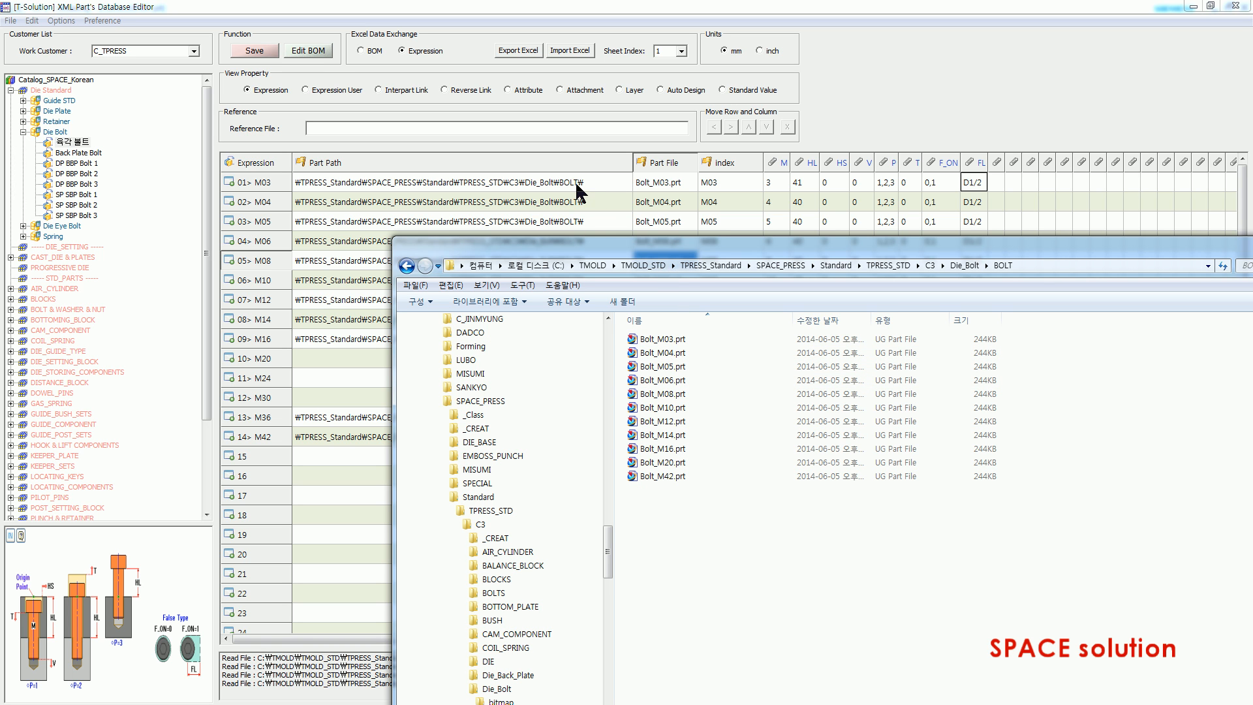
Highlight the folder address from TPRESS_Standard to BOLT and return to the database editor's M03 Part Path cell to compare them
left_click(859, 266)
left_click_drag(1016, 266, 553, 265)
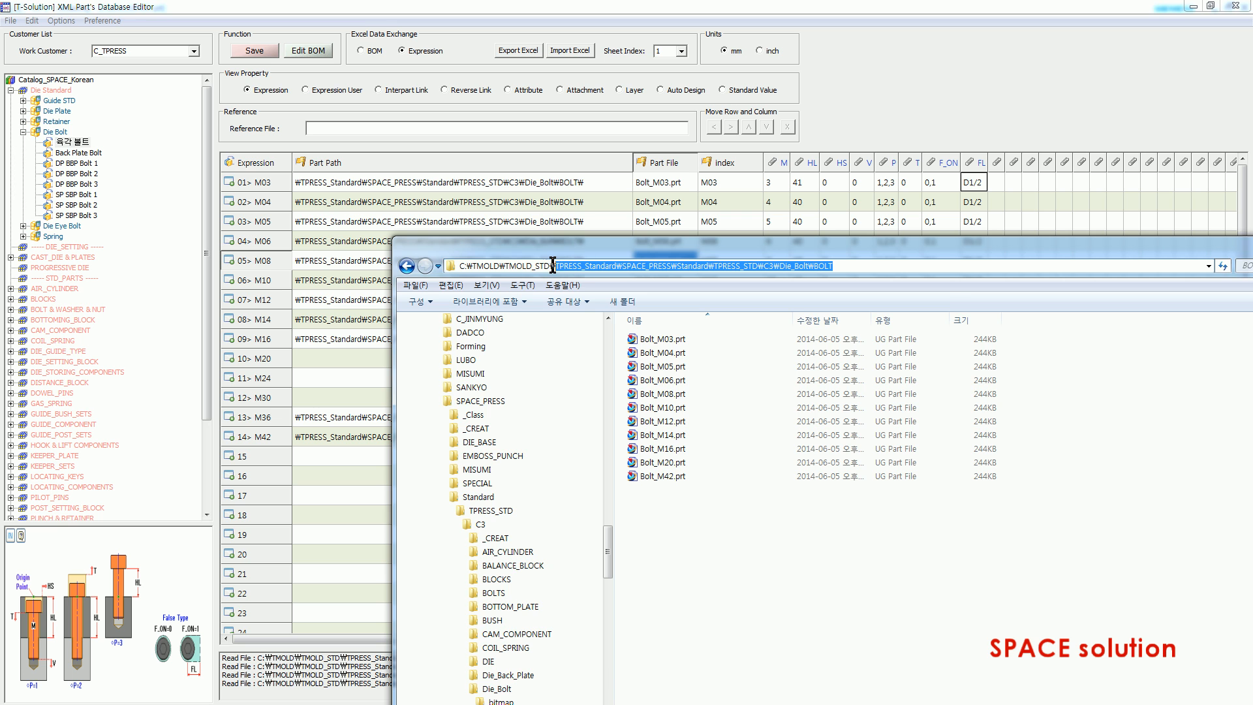
left_click(515, 182)
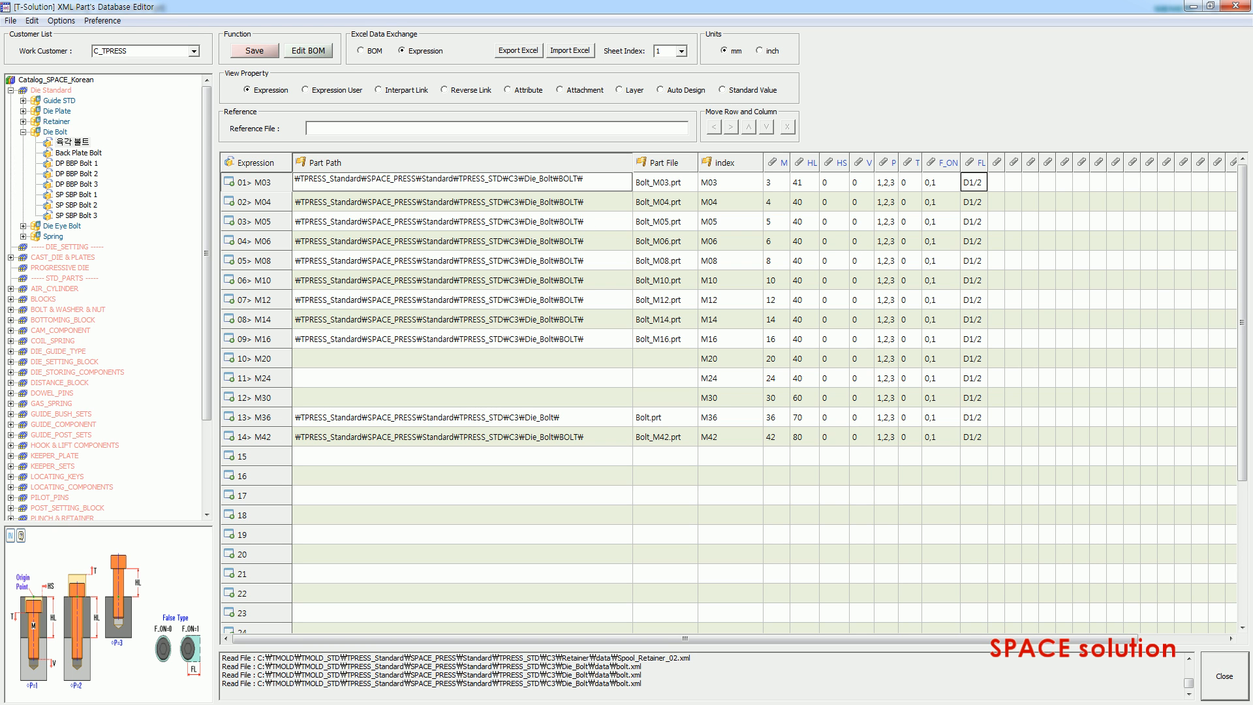
Reopen the Die Bolt list, check the 육각 볼트 part path and widen its Part Path column
left_click(57, 131)
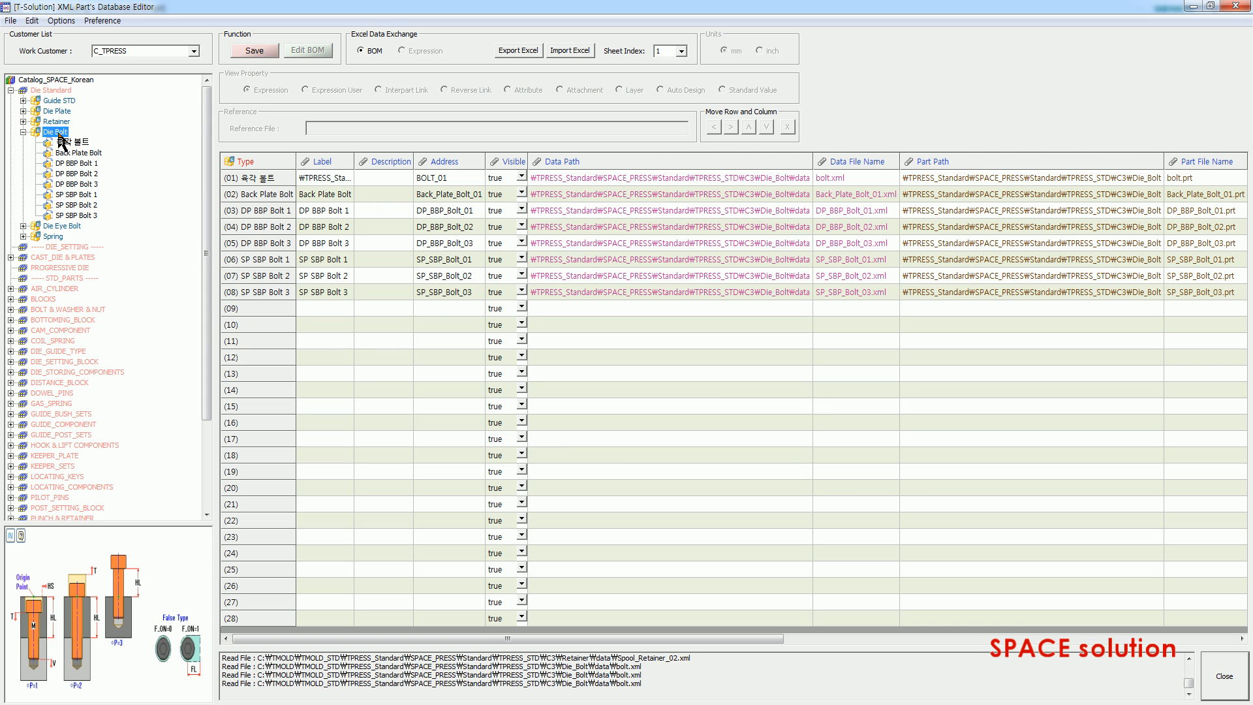
left_click(1159, 177)
left_click_drag(1165, 168, 1194, 168)
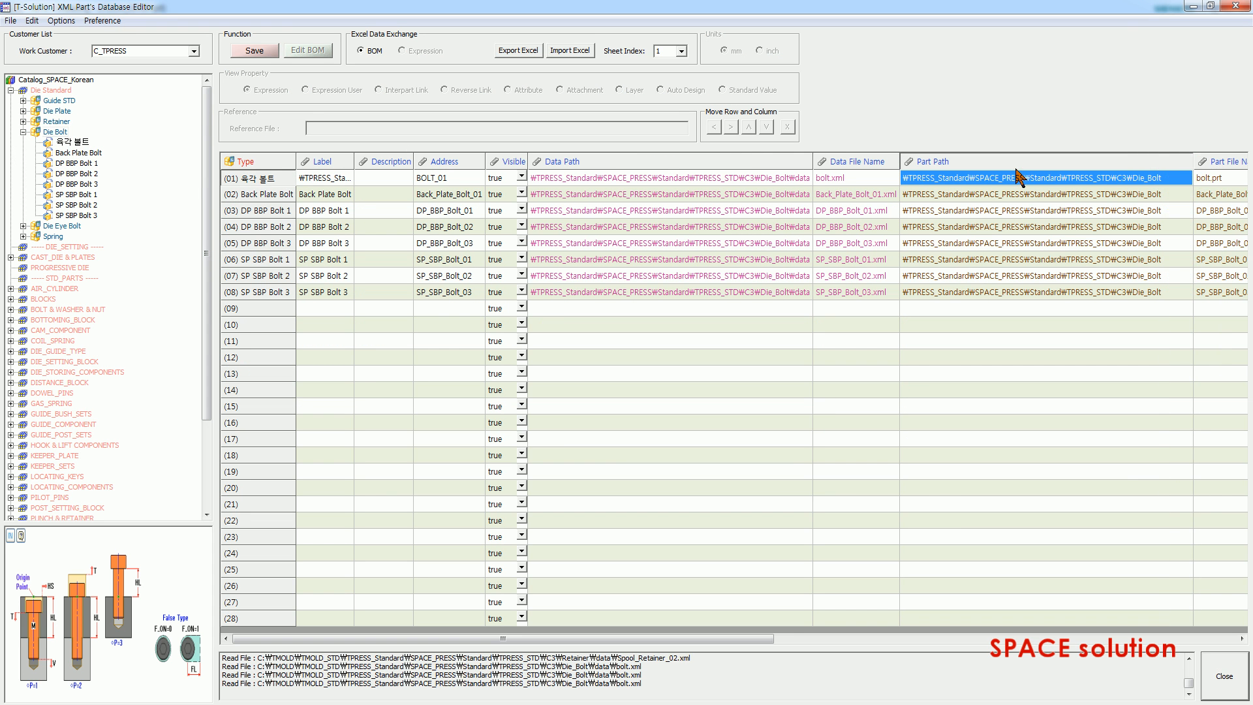
Return to the 육각 볼트 table, widen the Part Path column and check the part paths from M04 to M16
left_click(65, 142)
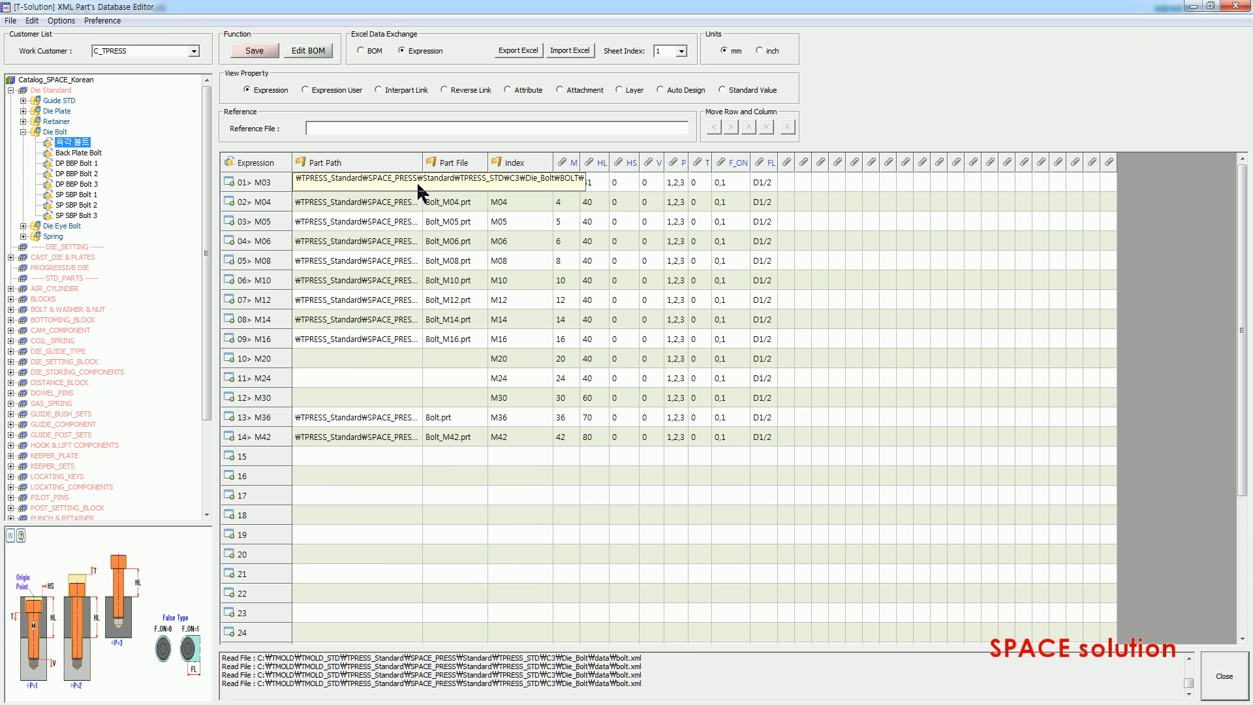
left_click_drag(423, 163, 616, 164)
left_click(590, 206)
left_click(594, 242)
left_click(594, 300)
left_click(598, 338)
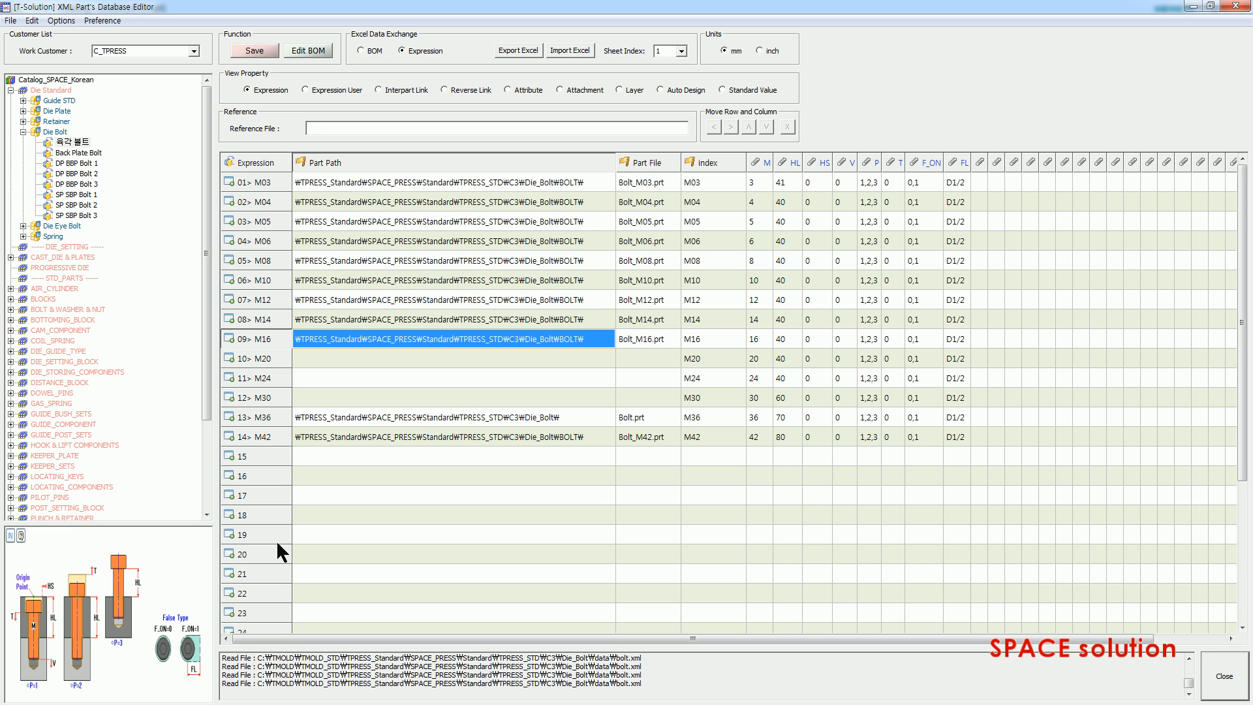
Review the Part File entry of each bolt size from M16 up to M03
left_click(638, 340)
left_click(643, 320)
left_click(646, 300)
left_click(650, 281)
left_click(653, 261)
left_click(654, 240)
left_click(654, 221)
left_click(655, 201)
left_click(656, 183)
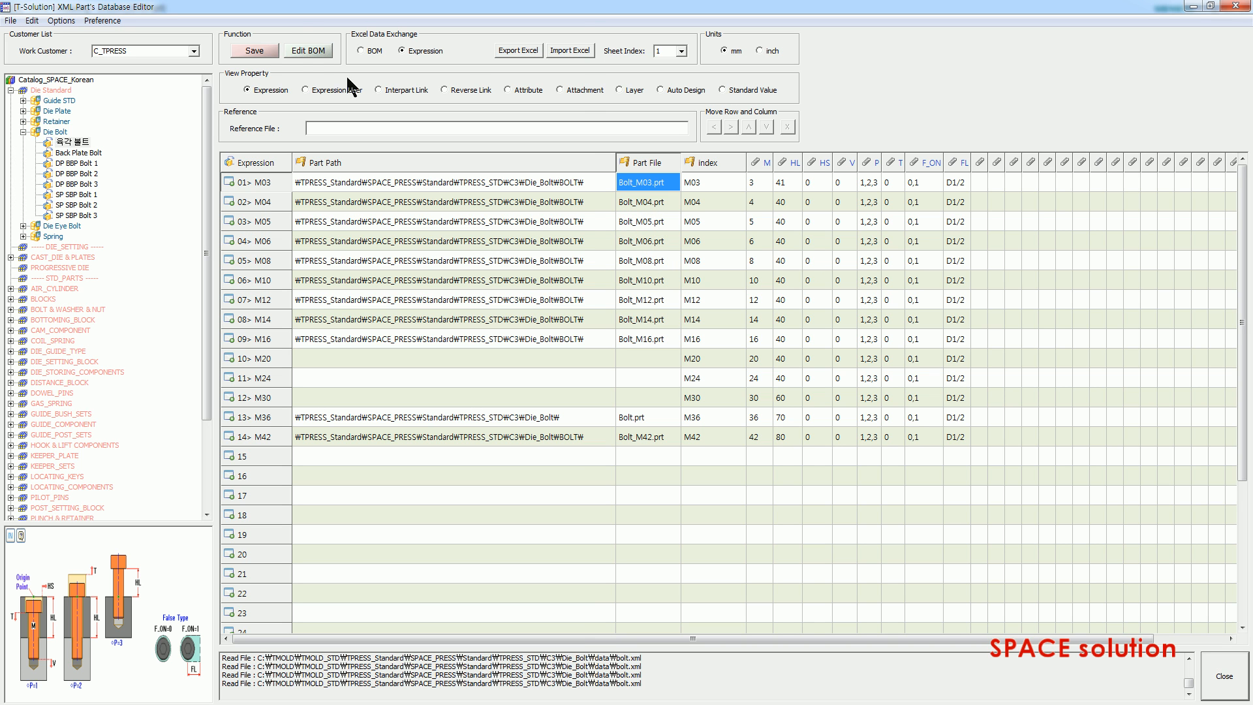
Open the BOM editor for the 육각 볼트 part, view its BOM values and close it
left_click(312, 52)
left_click_drag(291, 36, 786, 122)
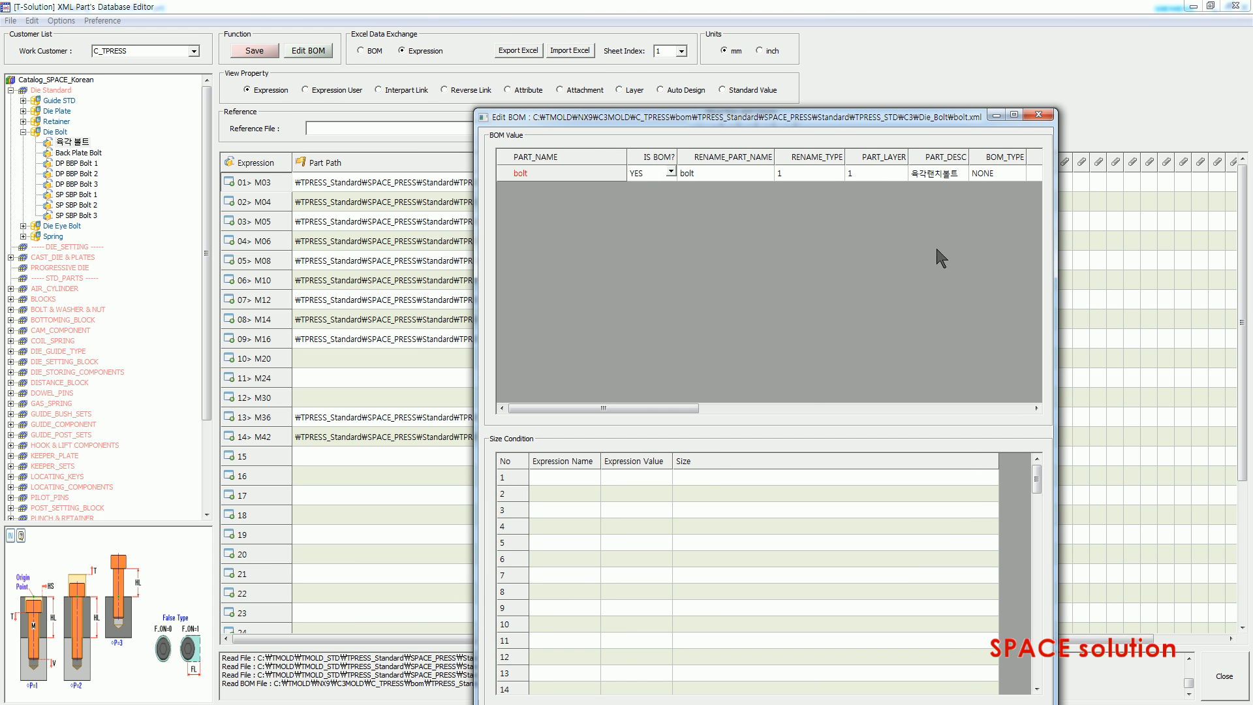
left_click(1041, 115)
Choose the BOM preference Search Part List(NX), view the BOM values of the 육각 볼트 part and close the BOM editor
mouse_move(108, 36)
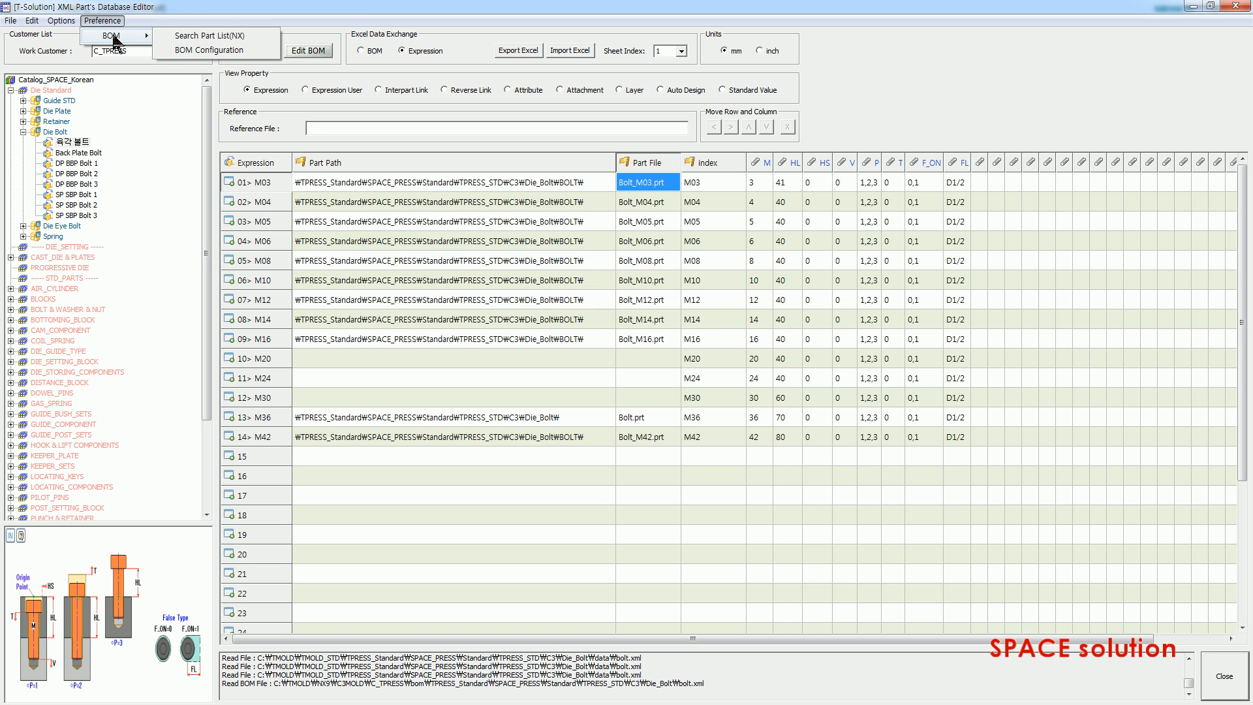
left_click(179, 36)
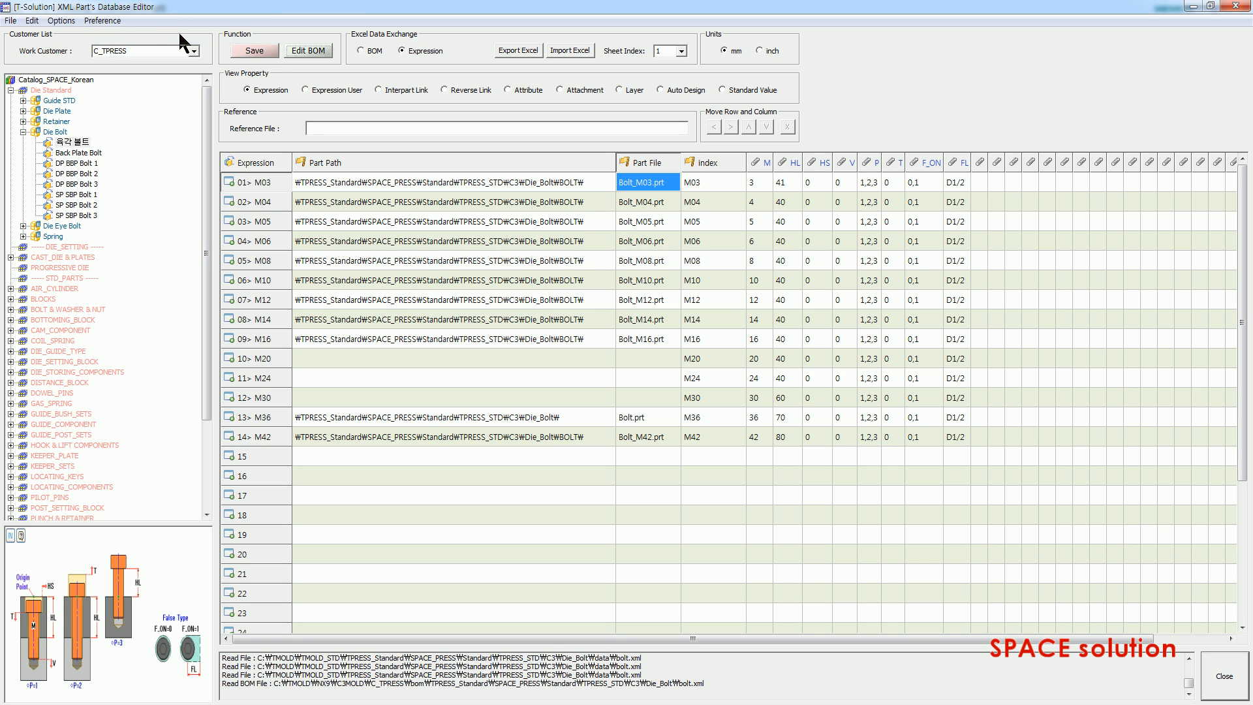
left_click(312, 52)
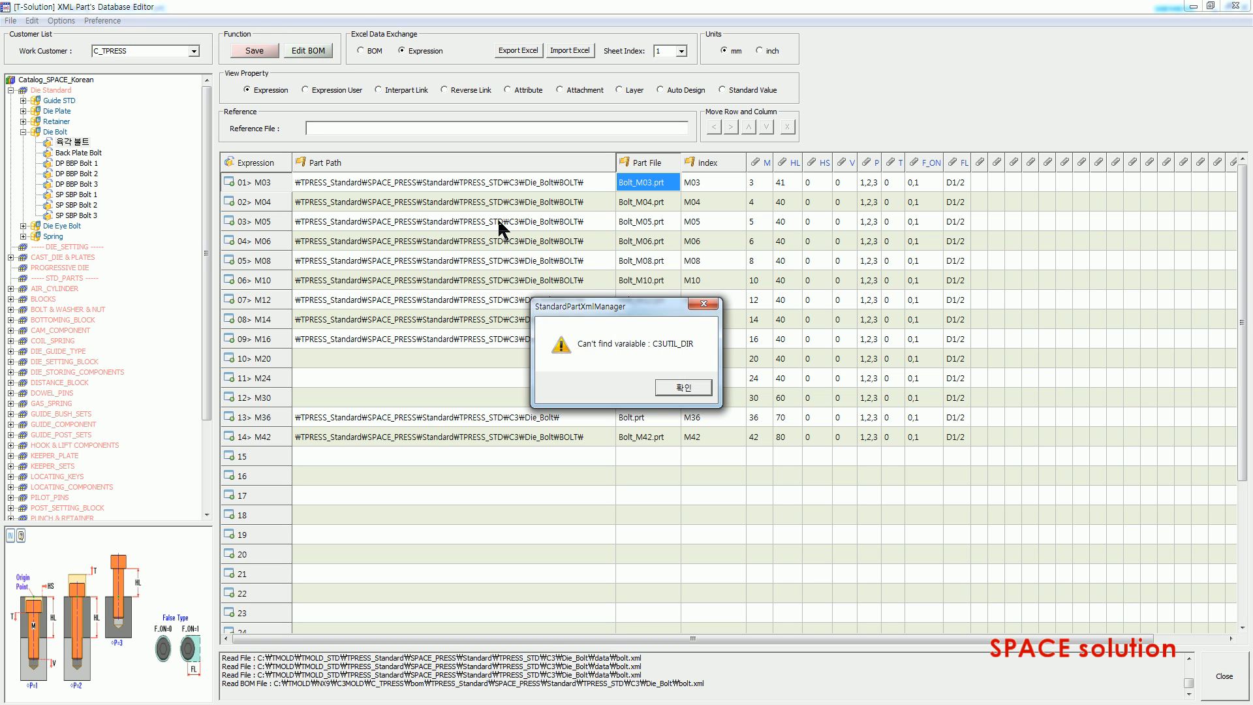
left_click(683, 388)
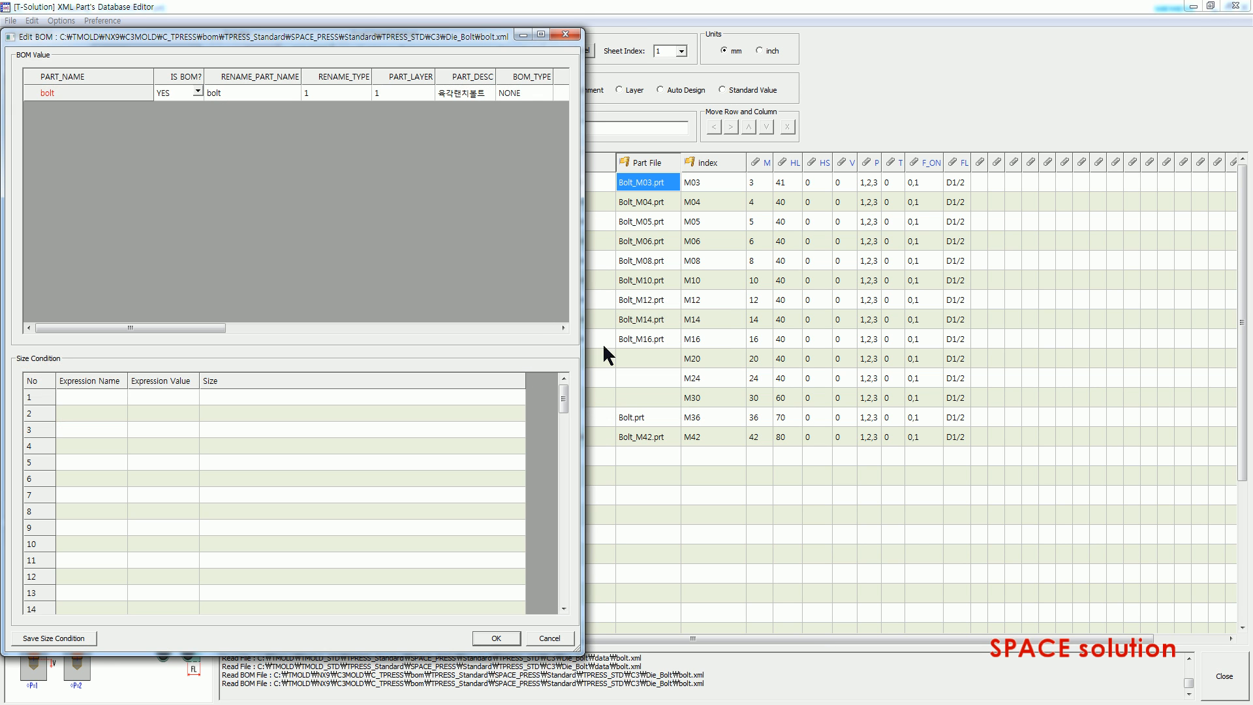
left_click(572, 34)
Choose Search Part List(NX) again, reopen the BOM editor to check the bolt's BOM file and values, and cancel it
left_click(103, 20)
mouse_move(137, 41)
left_click(174, 36)
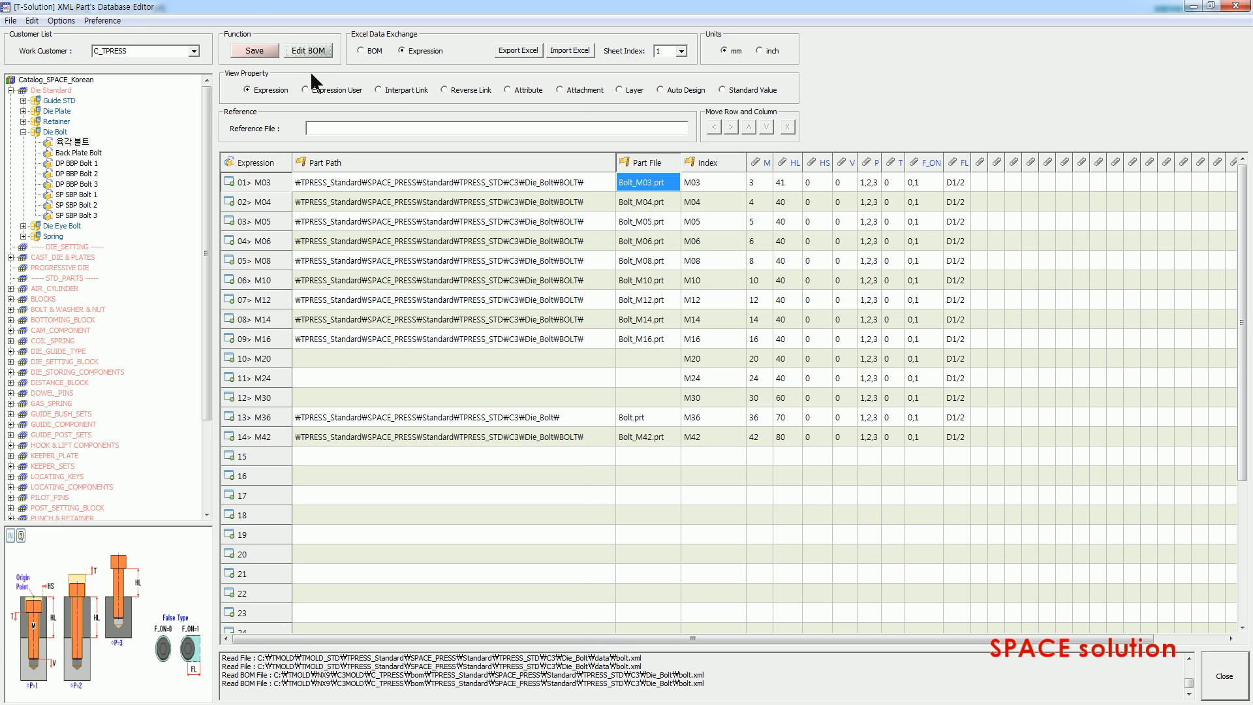
left_click(307, 49)
left_click_drag(653, 685, 477, 684)
left_click(693, 683)
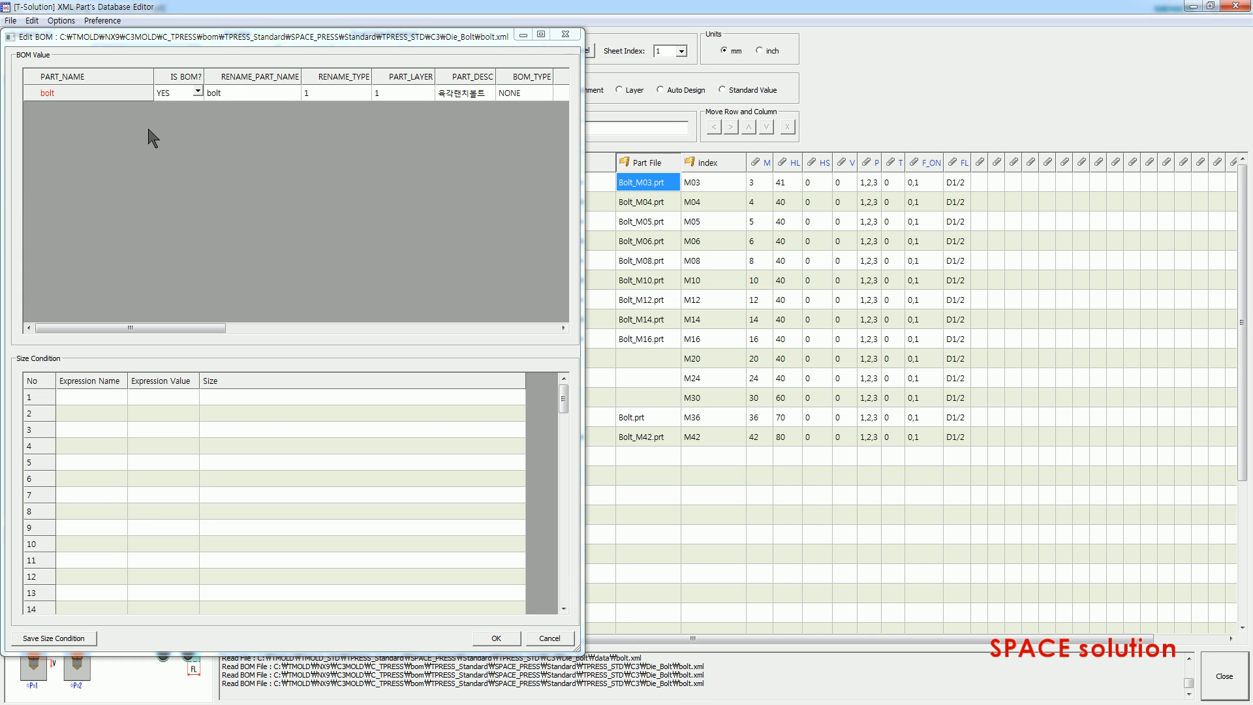
left_click(559, 638)
Check the Part File entries of sizes M05, M08 and M10, and switch to NX
left_click(649, 224)
left_click(652, 263)
left_click(654, 282)
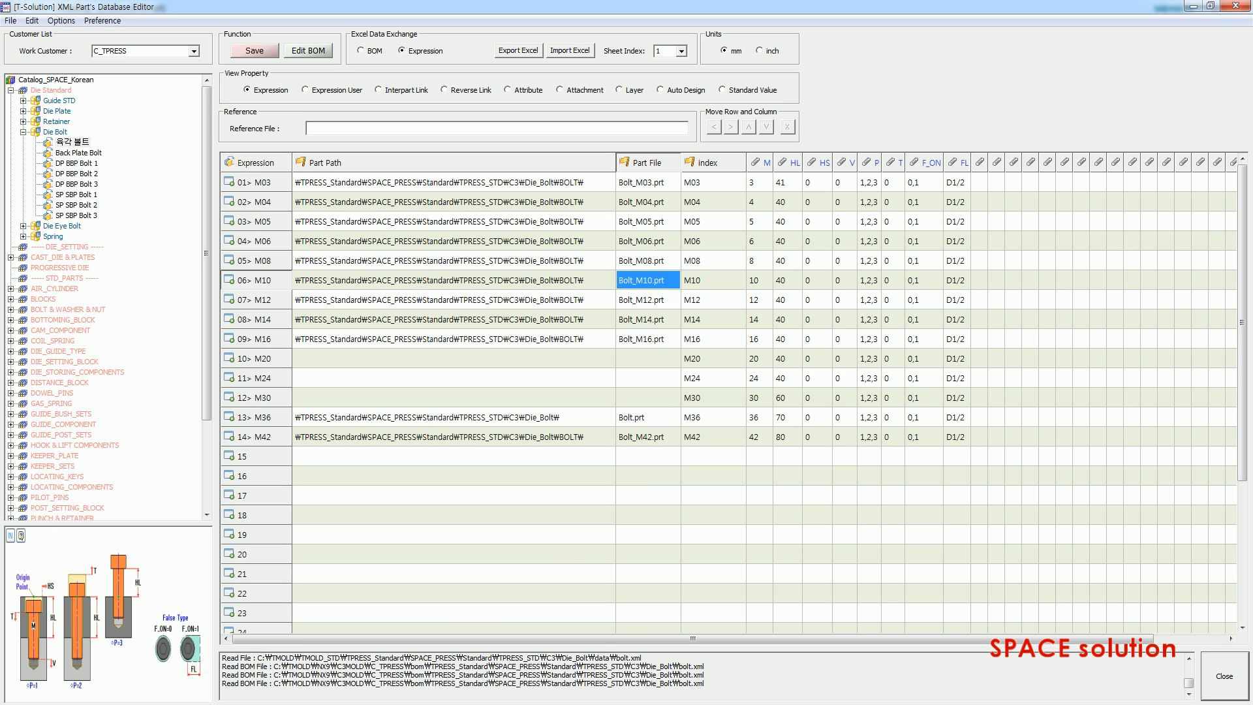
left_click(1224, 676)
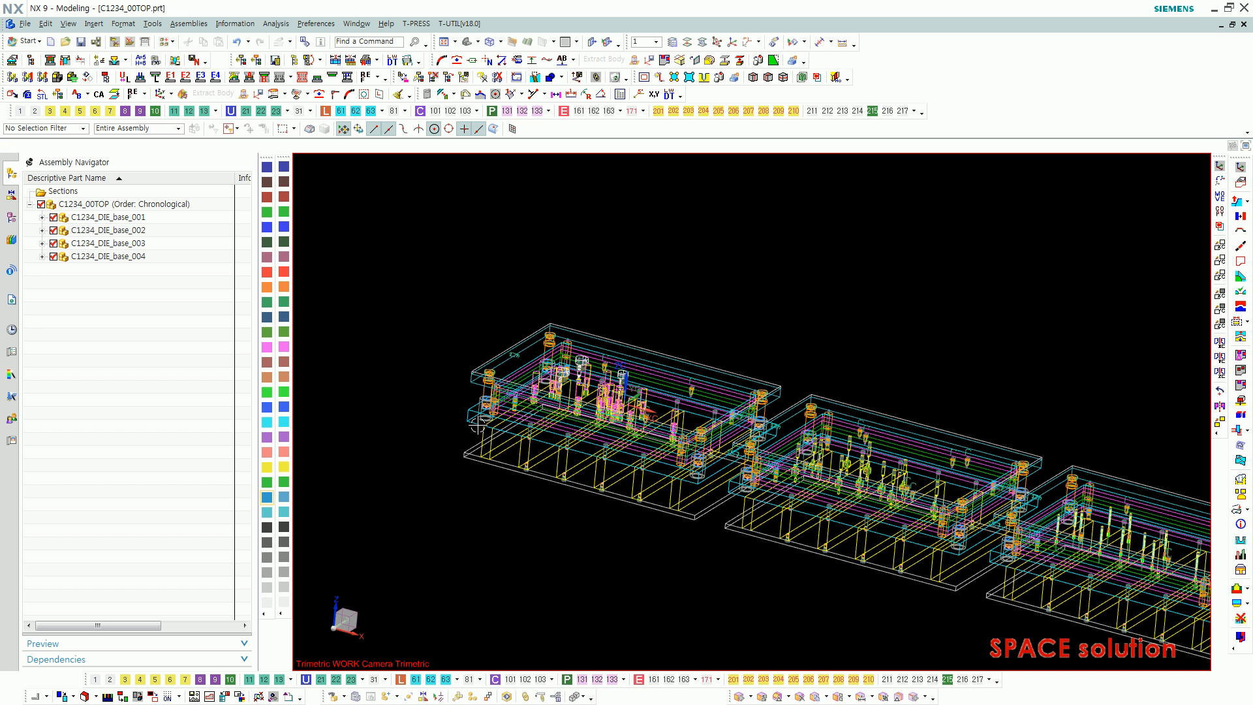
Make C1234_DIE_base_001 the displayed part and open the C_TPRESS Standard Parts dialog
middle_click_drag(377, 367, 239, 316)
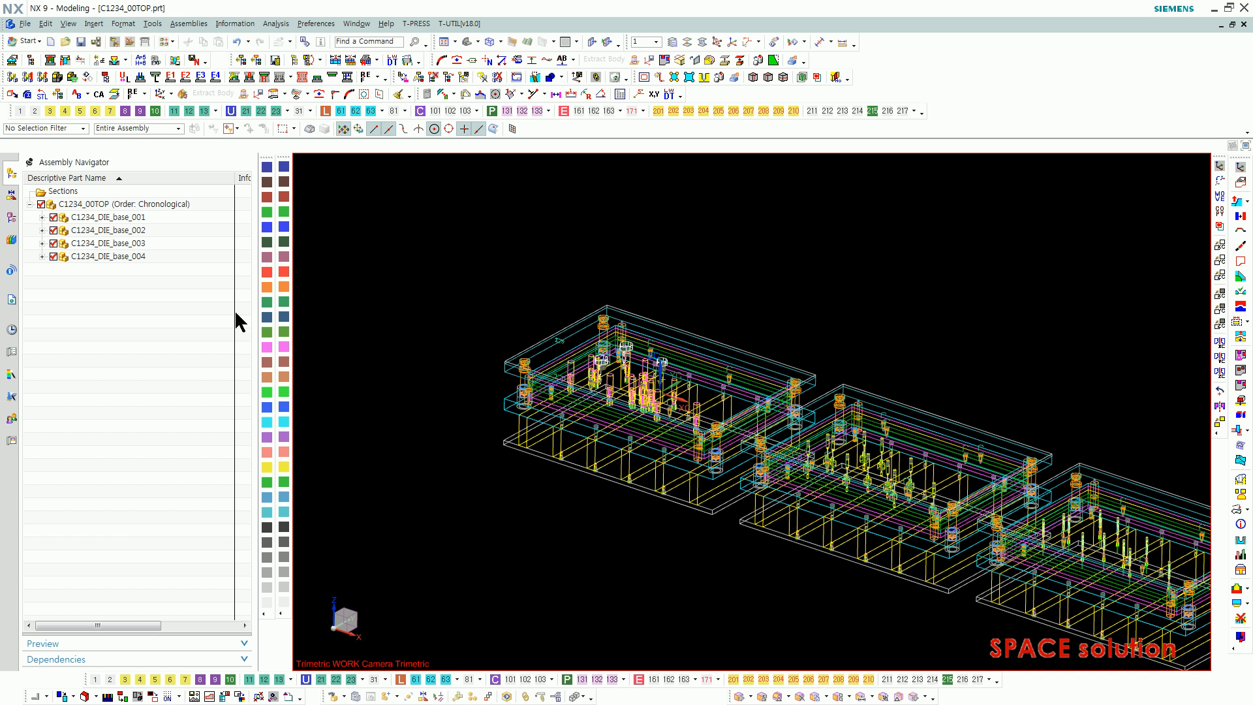
left_click(134, 217)
right_click(134, 219)
left_click(160, 247)
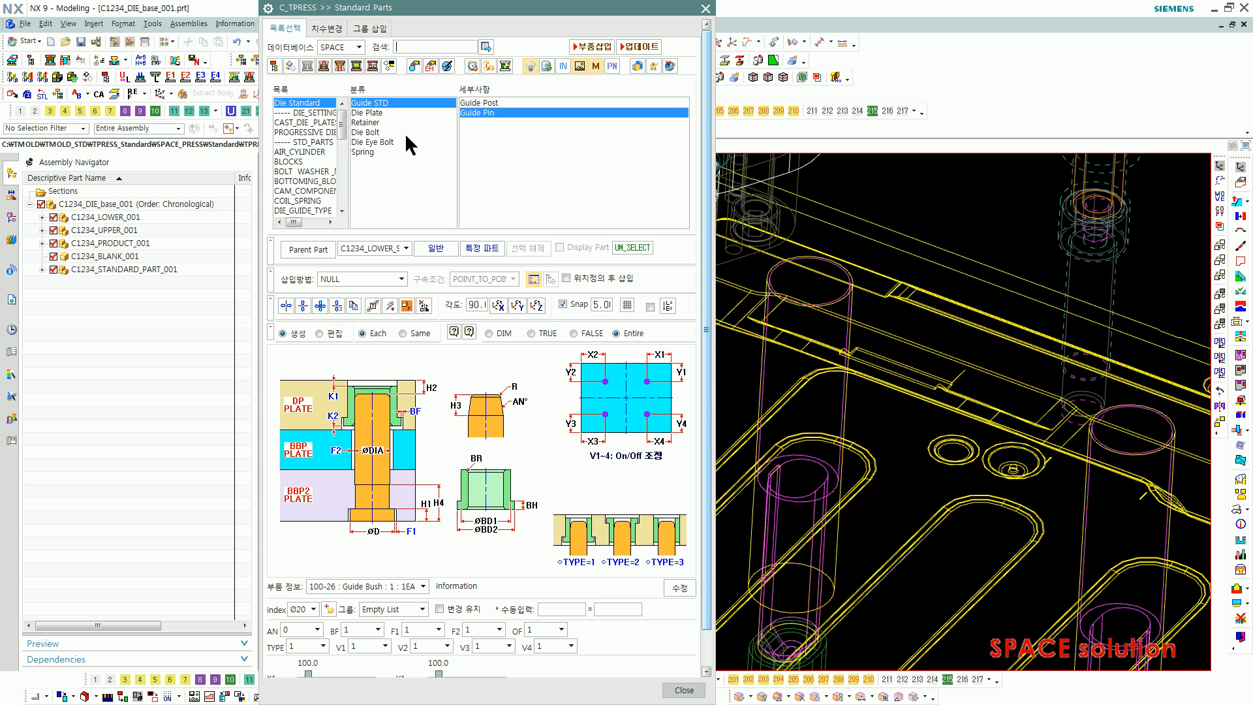
Set up the Die Bolt part 육각 볼트 with index M06, insertion method POINT and parent part C1234_STANDARD_PART_001
left_click(369, 133)
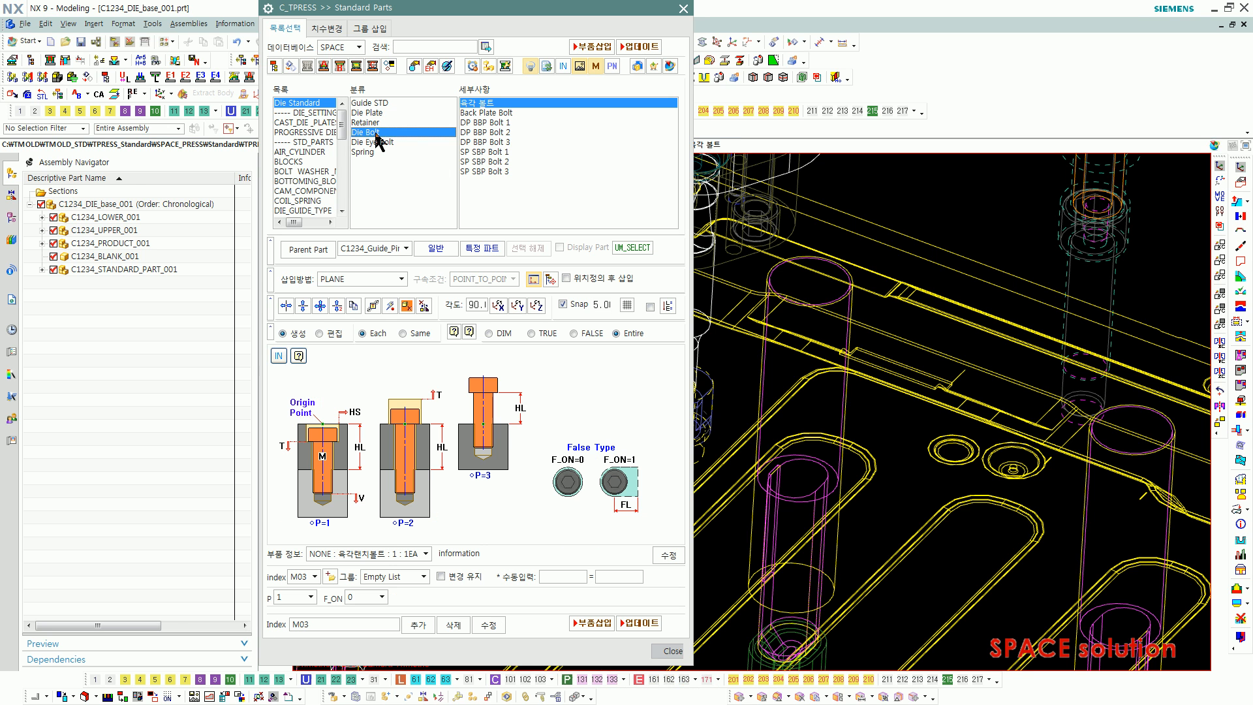
left_click(314, 577)
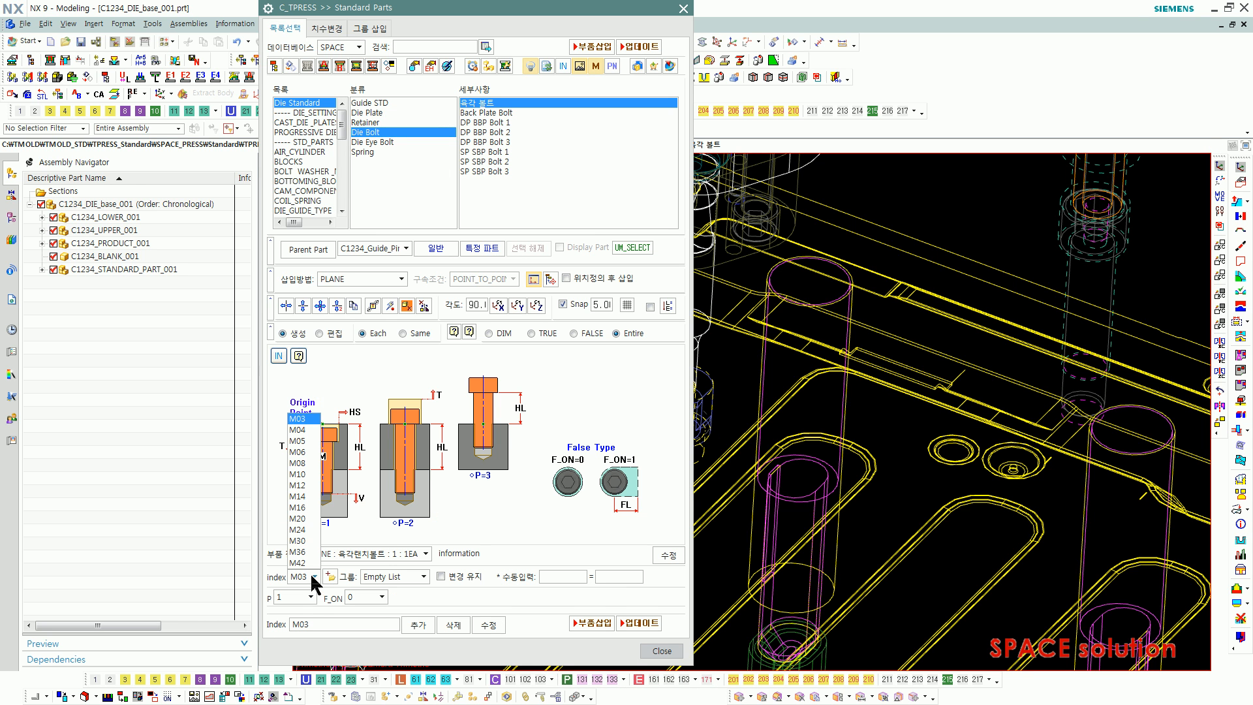
left_click(303, 451)
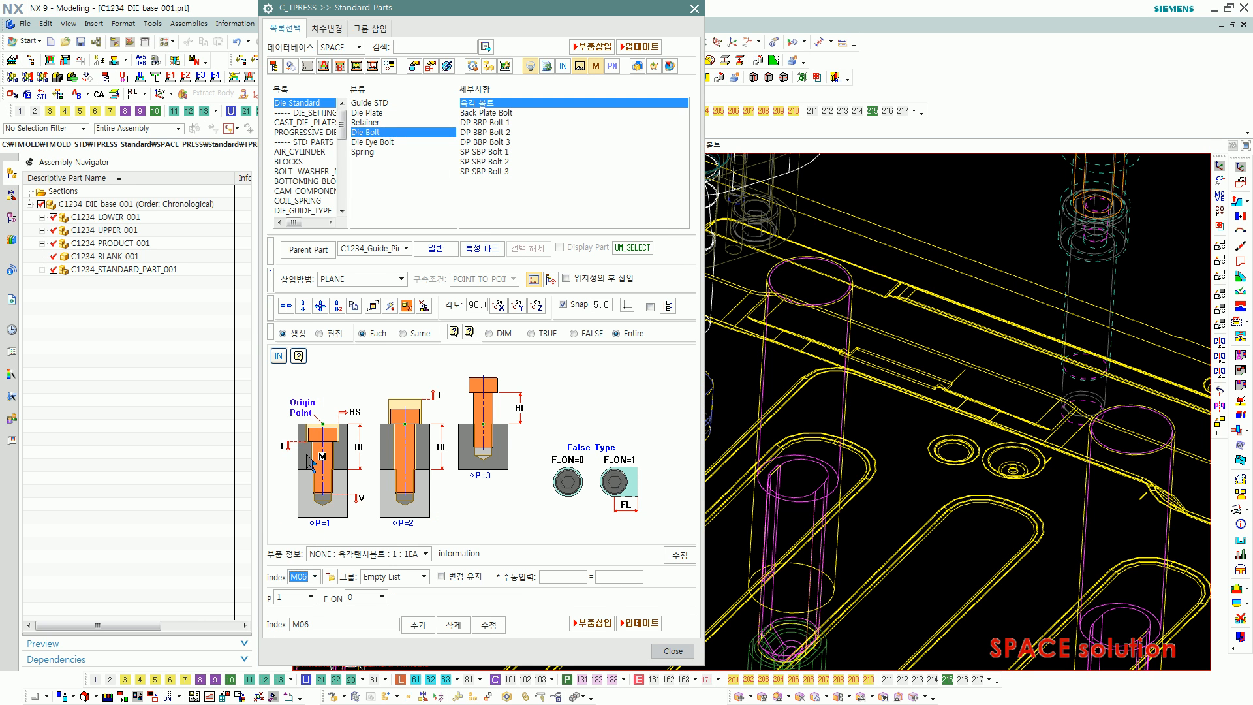
left_click(358, 281)
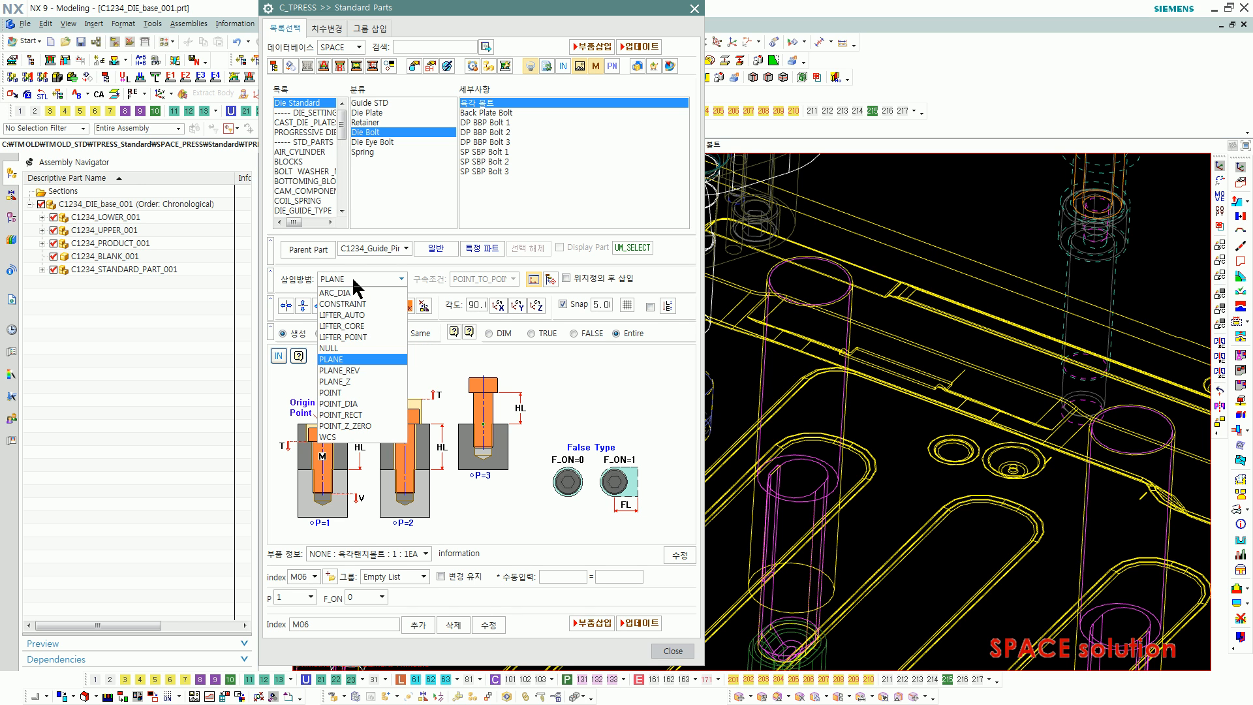
left_click(352, 393)
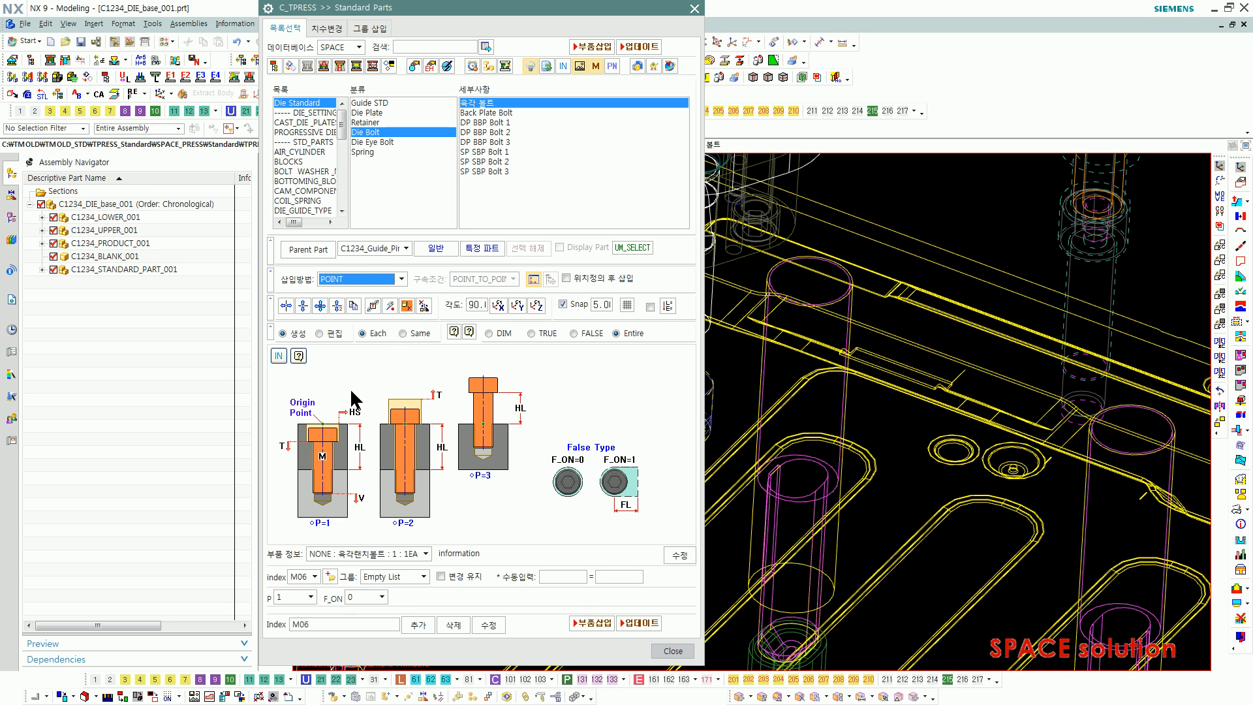
left_click(405, 249)
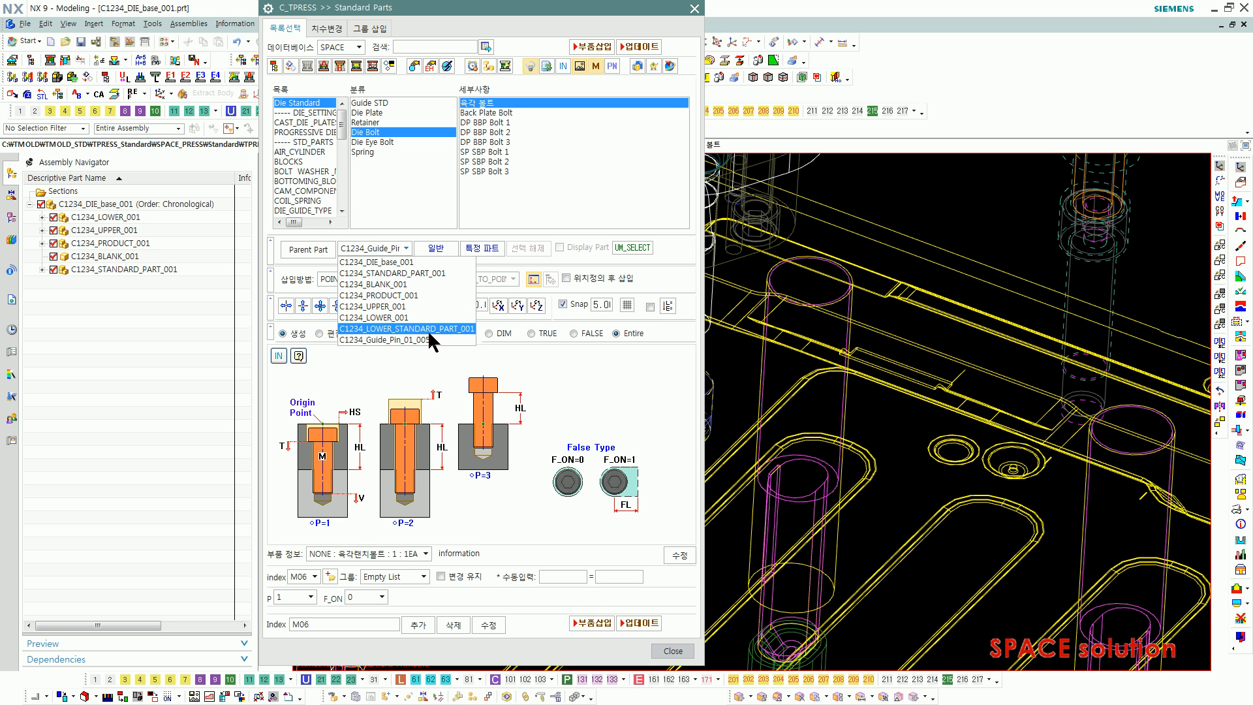
left_click(429, 273)
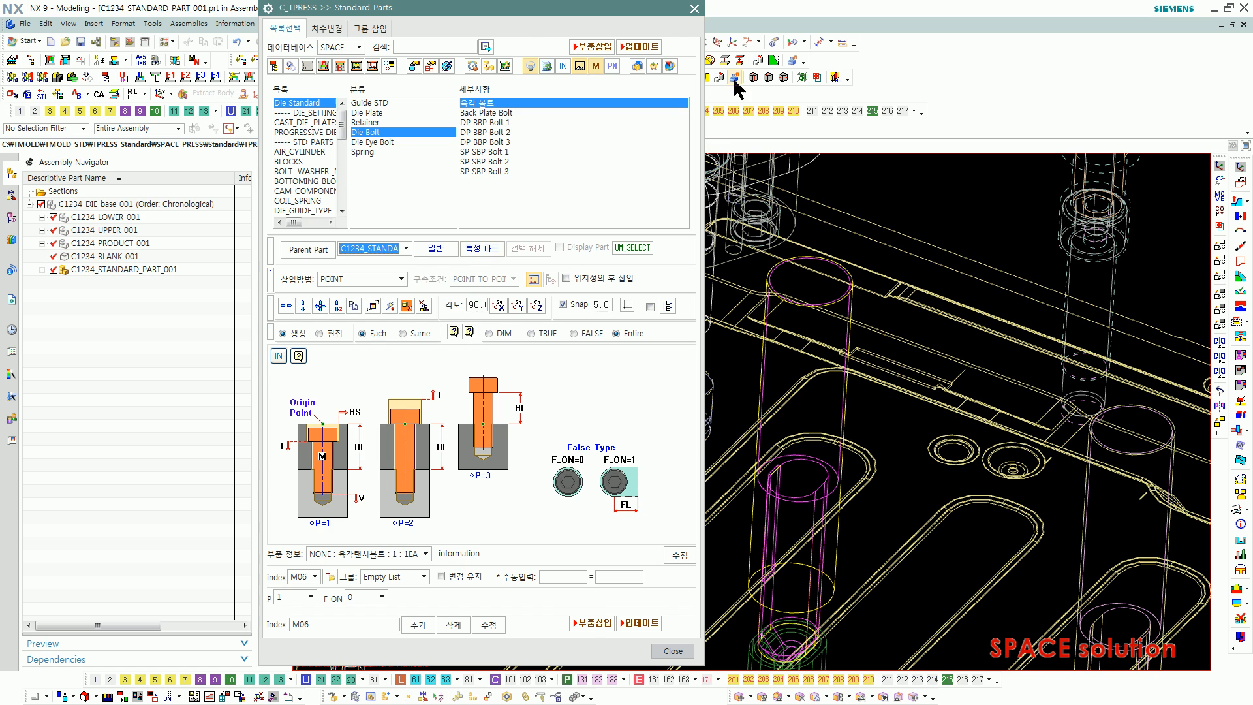
Insert the M06 bolt at two points in the empty space beside the die and end the point placement
left_click(594, 47)
scroll(765, 287, "down", 3)
middle_click_drag(790, 232, 679, 310)
left_click(620, 372)
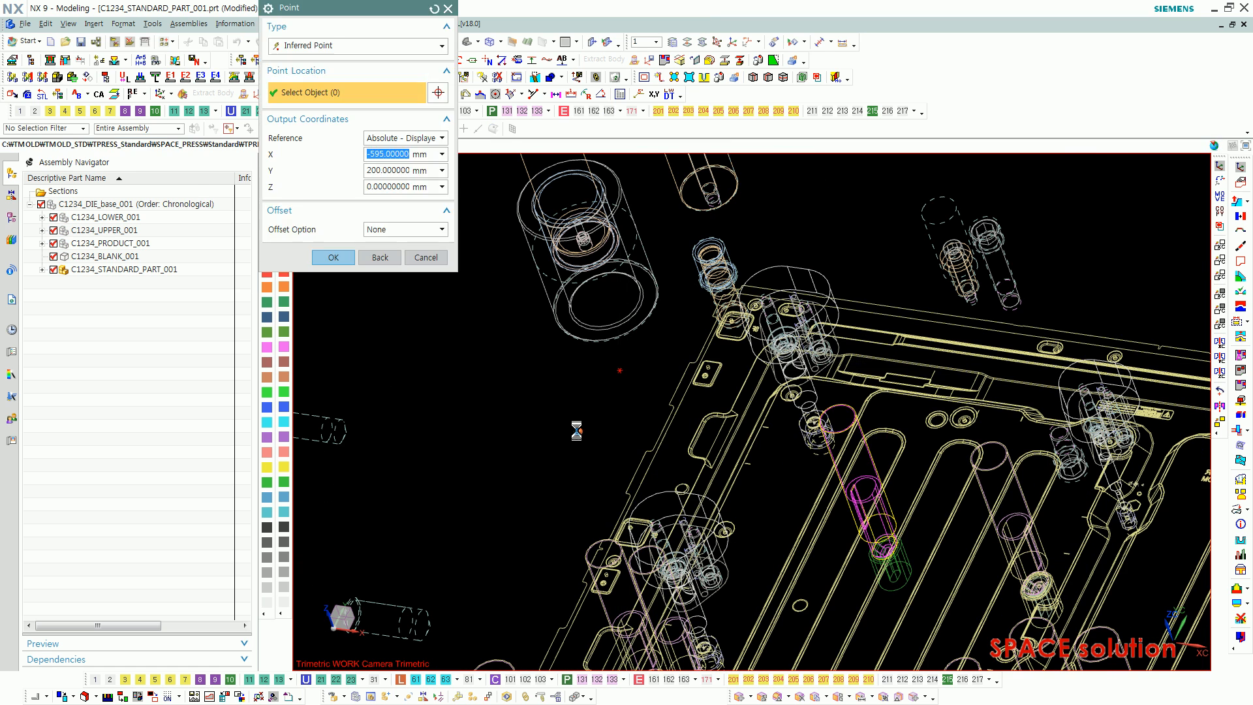
left_click(41, 269)
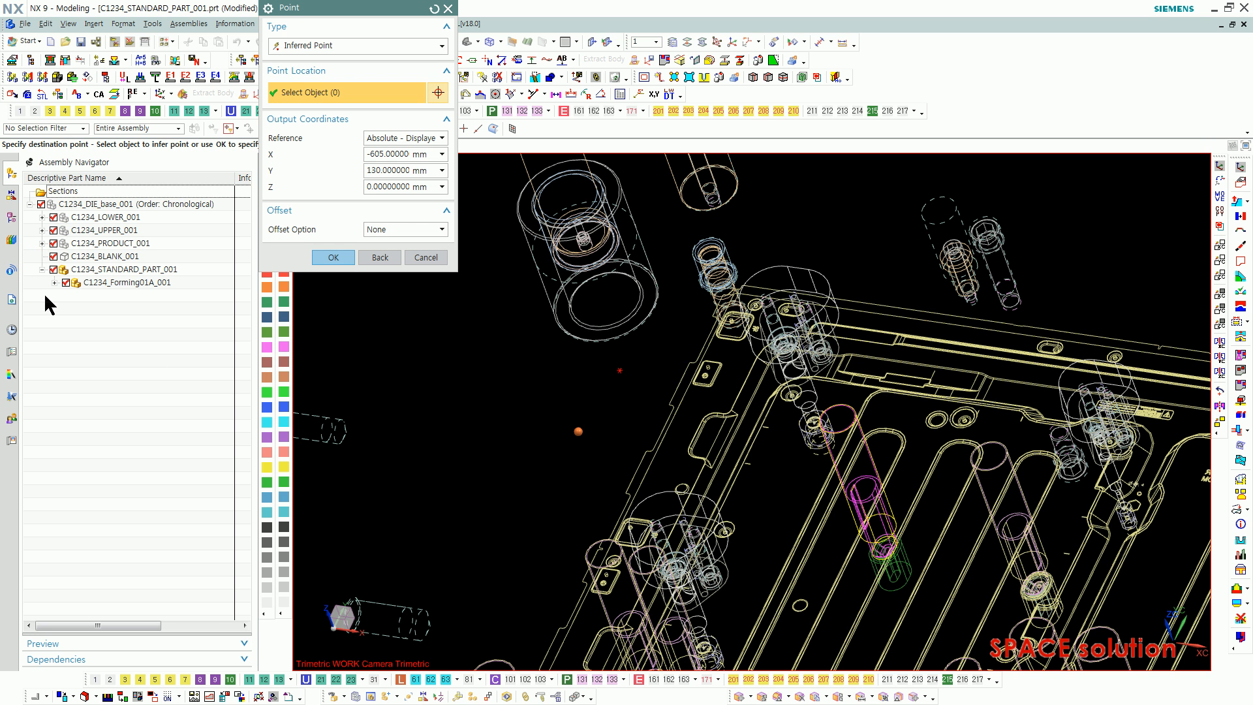
left_click(426, 257)
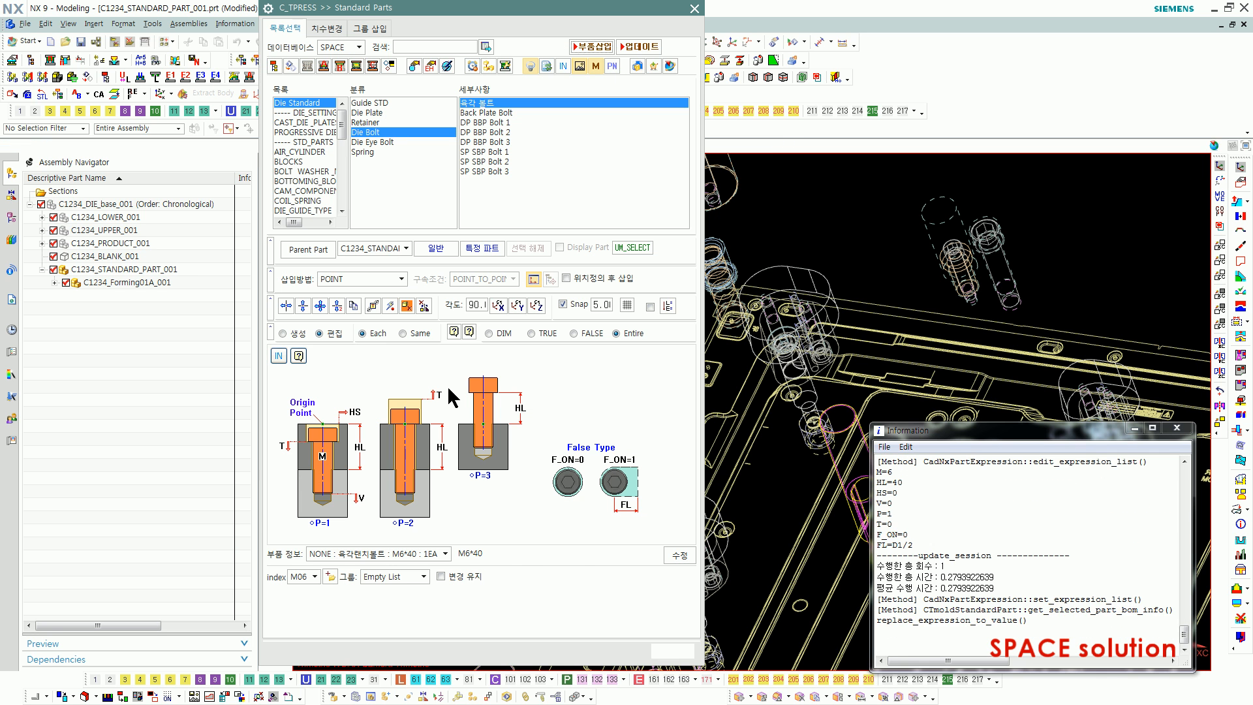
Examine the component names of the two inserted M06 bolts under C1234_STANDARD_PART_001
left_click(42, 269)
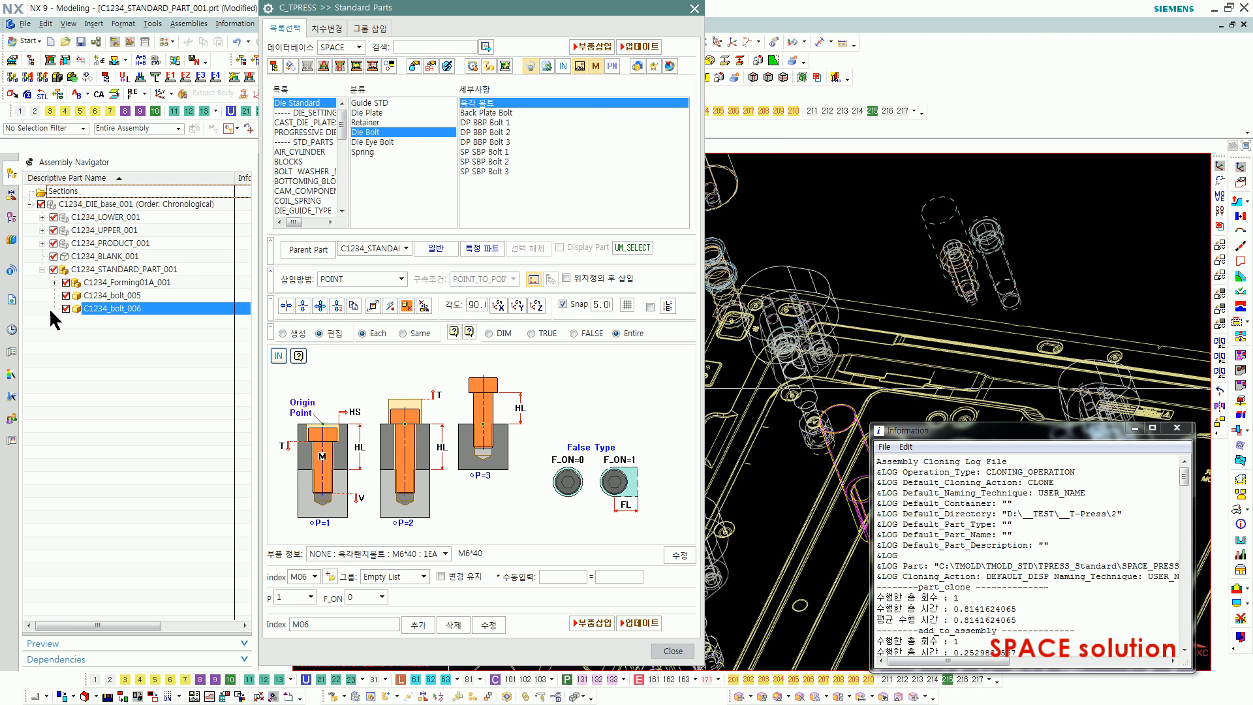
left_click(121, 296)
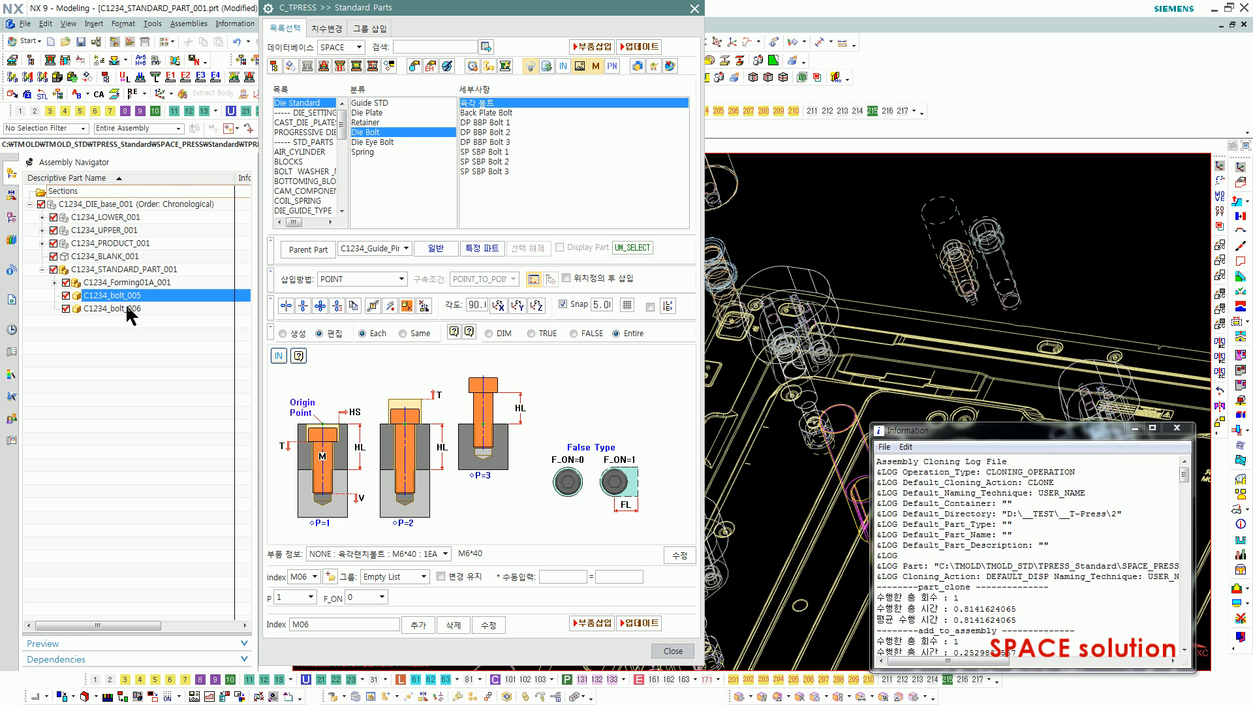
left_click(129, 309)
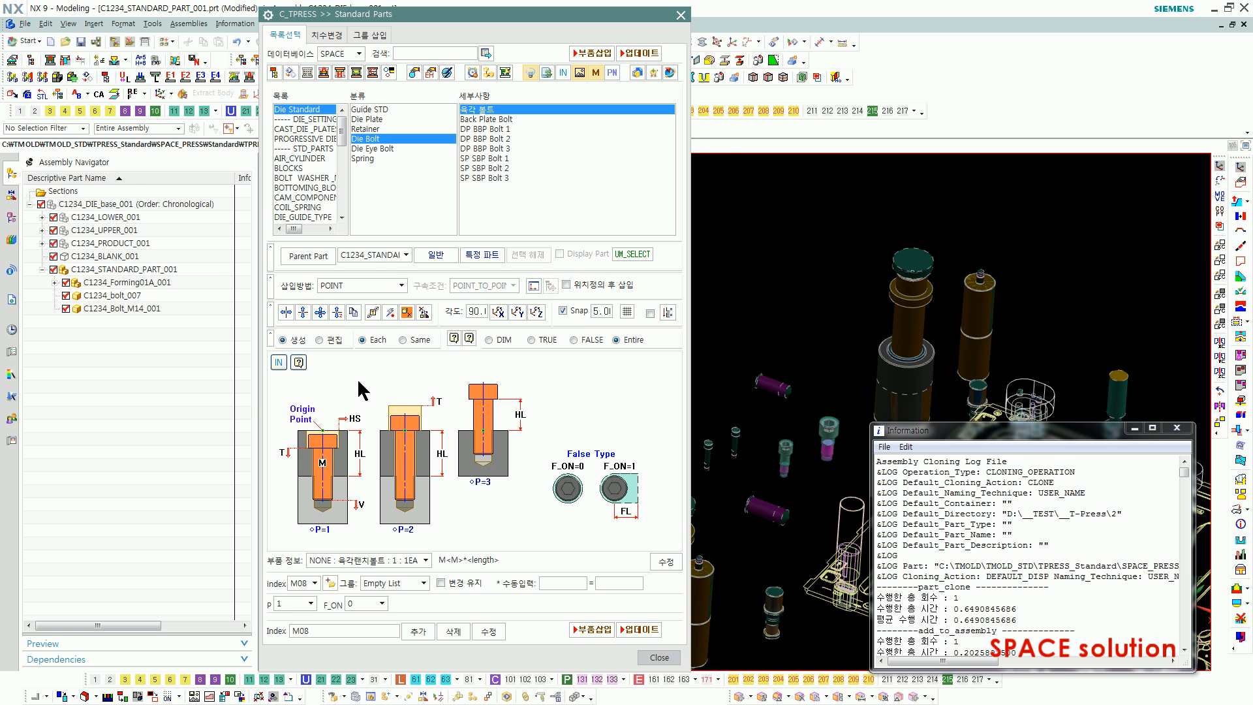
Set the parent part to C1234_STANDARD_PART_001 and insert the M08 bolt at two points in the empty space beside the die
left_click(392, 256)
left_click(393, 265)
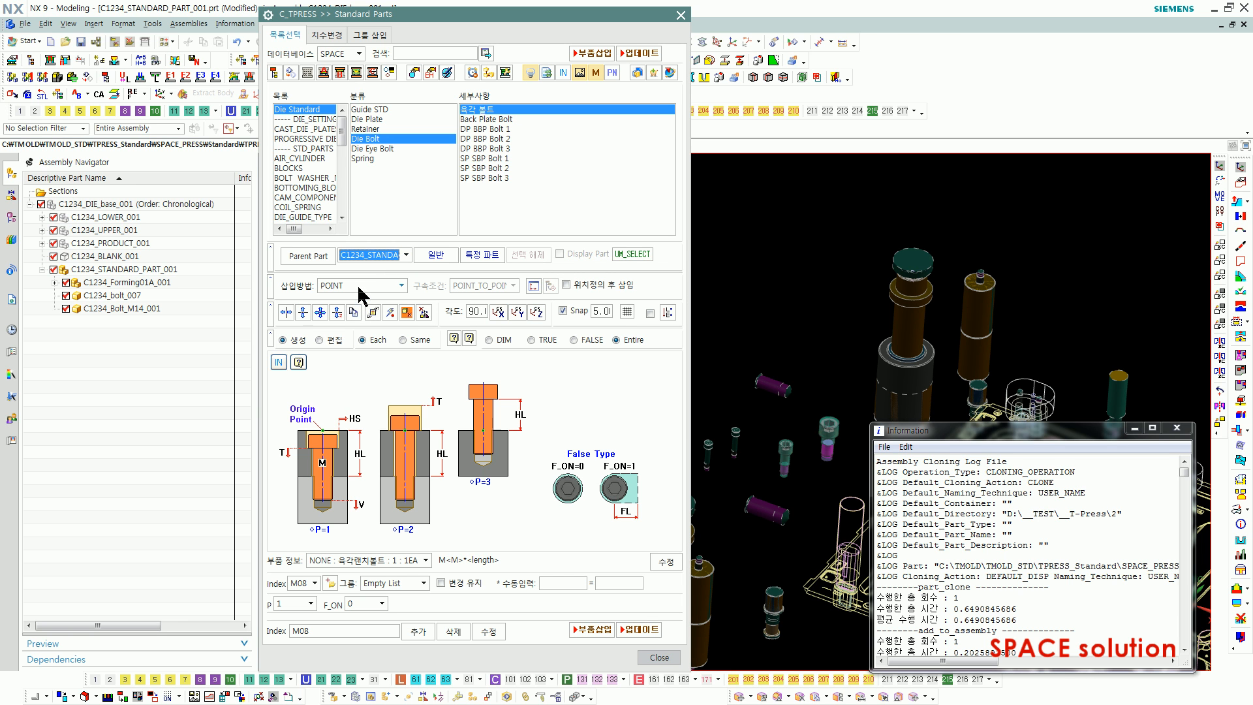
left_click(610, 73)
left_click(653, 298)
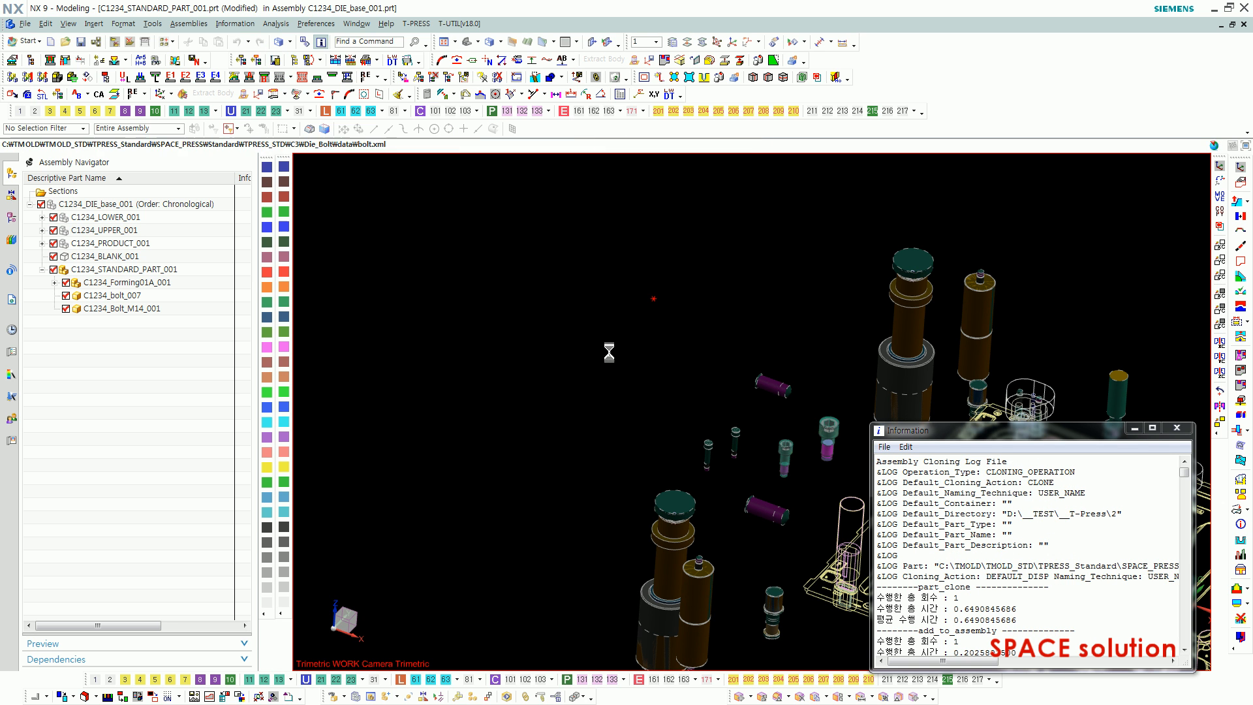
left_click(430, 267)
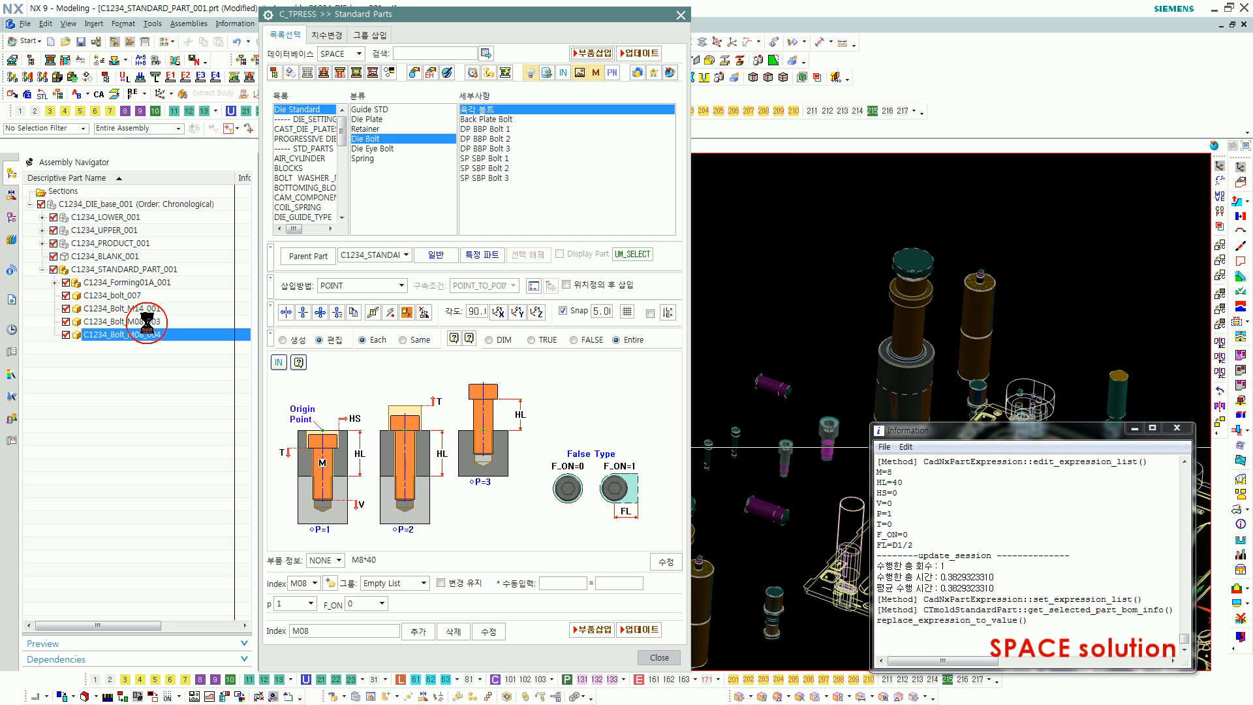
Compare the two inserted M08 bolt components with the M08 Part File entry in the XML Part's Database Editor
left_click(145, 321)
left_click(155, 336)
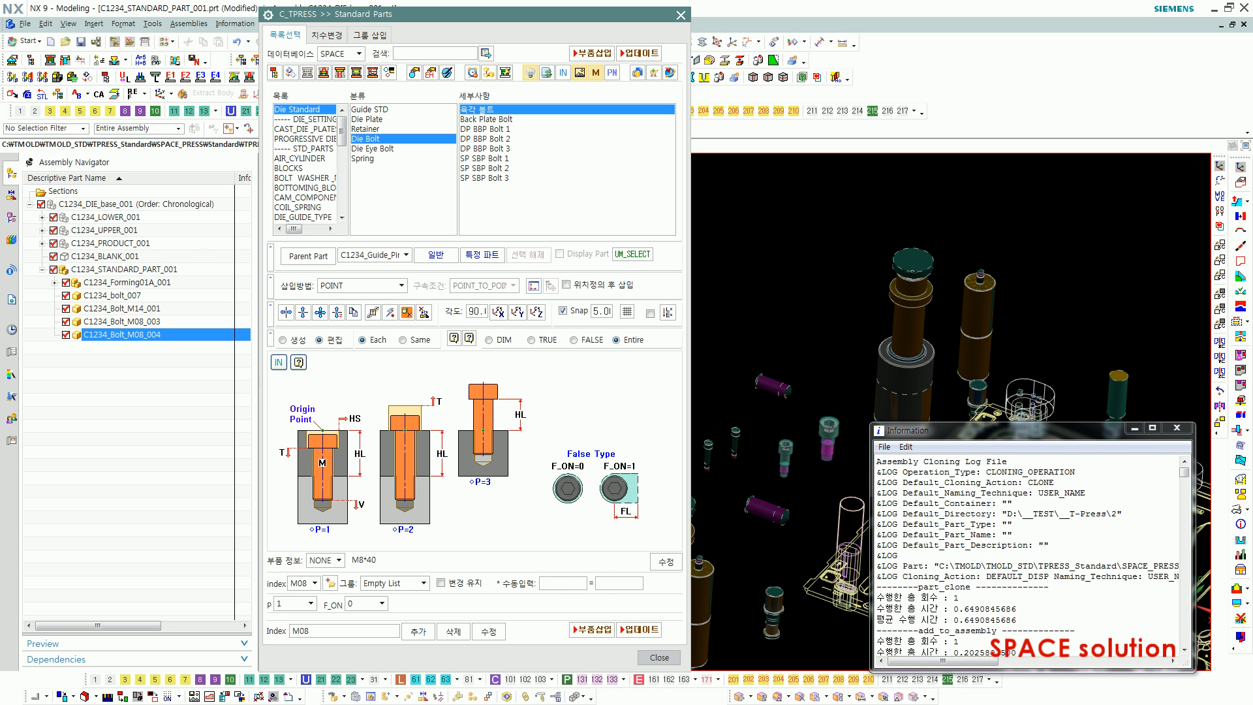
key("alt+Tab")
left_click_drag(734, 92, 932, 102)
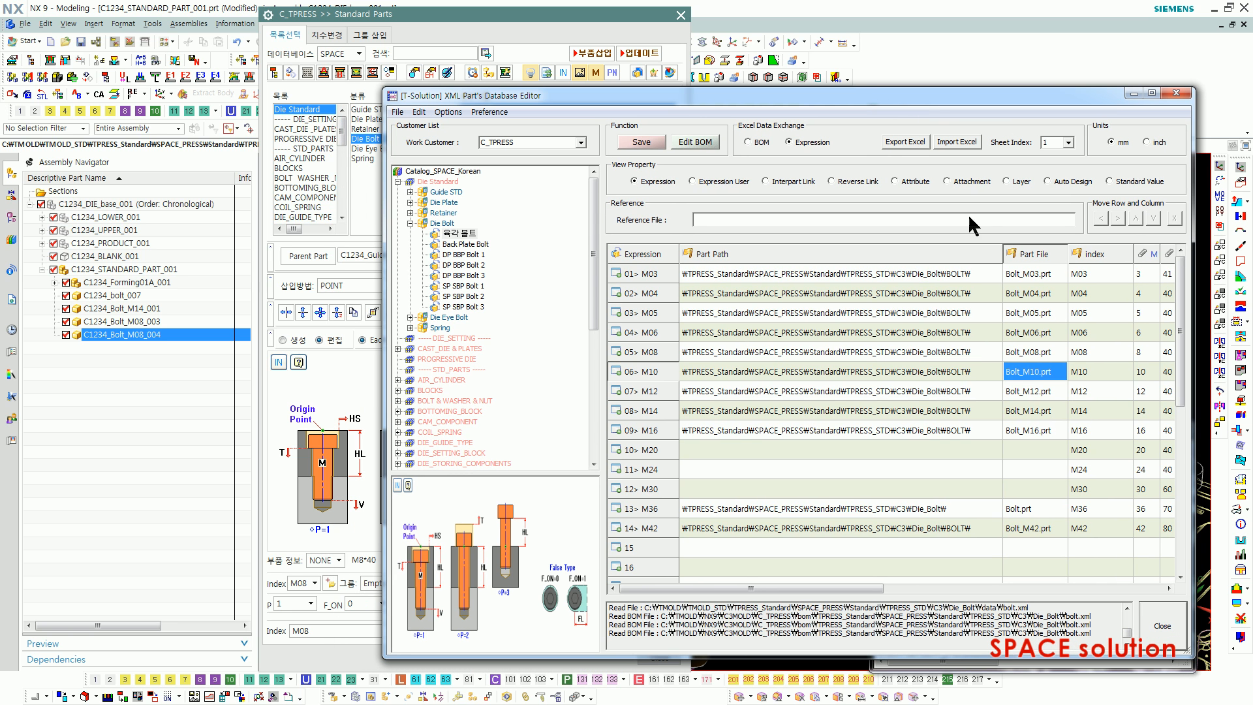
left_click(1031, 354)
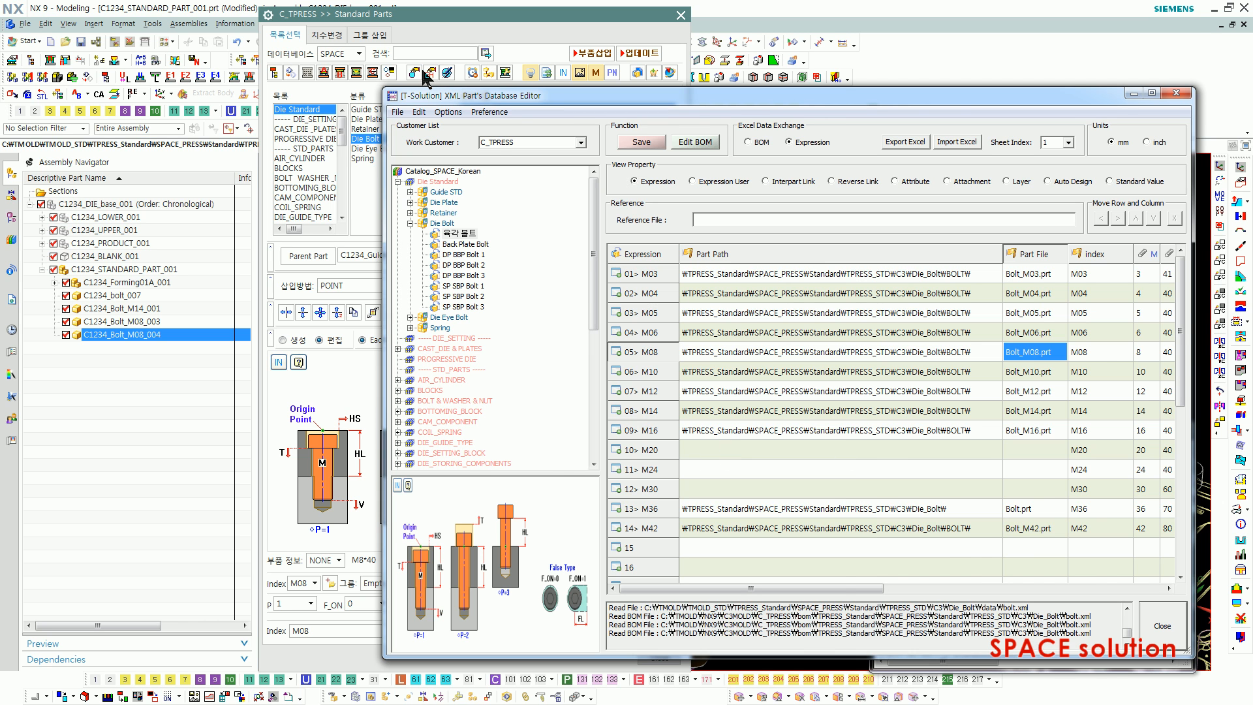
Return to the Standard Parts dialog in NX and change the selected C1234_Bolt_M08_004 component to size M20
left_click(429, 18)
left_click(309, 584)
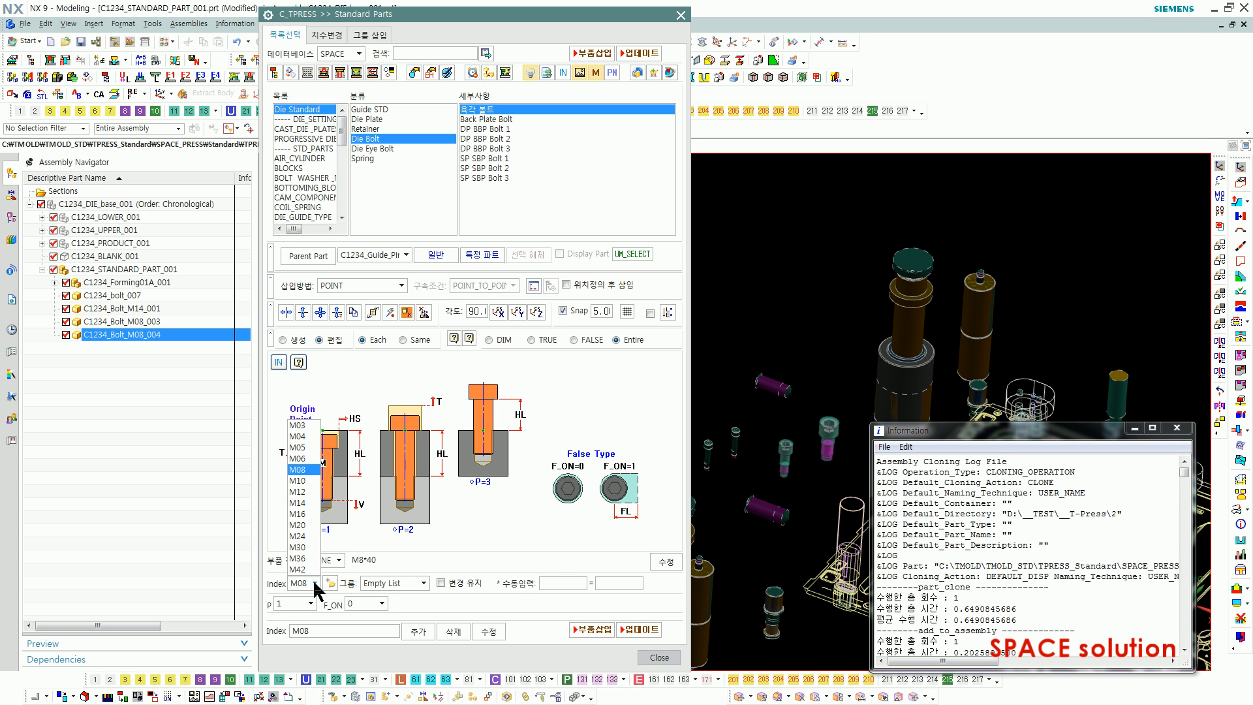
left_click(307, 522)
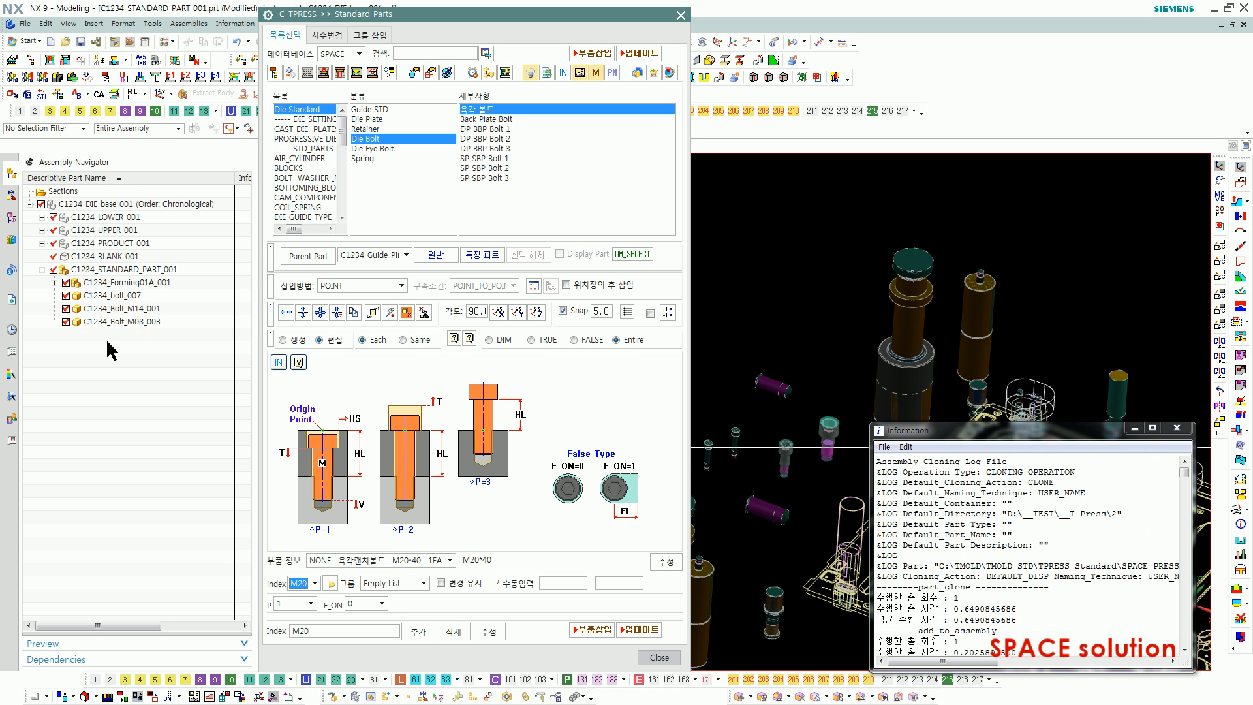
Select C1234_Bolt_M08_003, check the M16 Part File entry in the XML Part's Database Editor and change the bolt to size M16
left_click(145, 320)
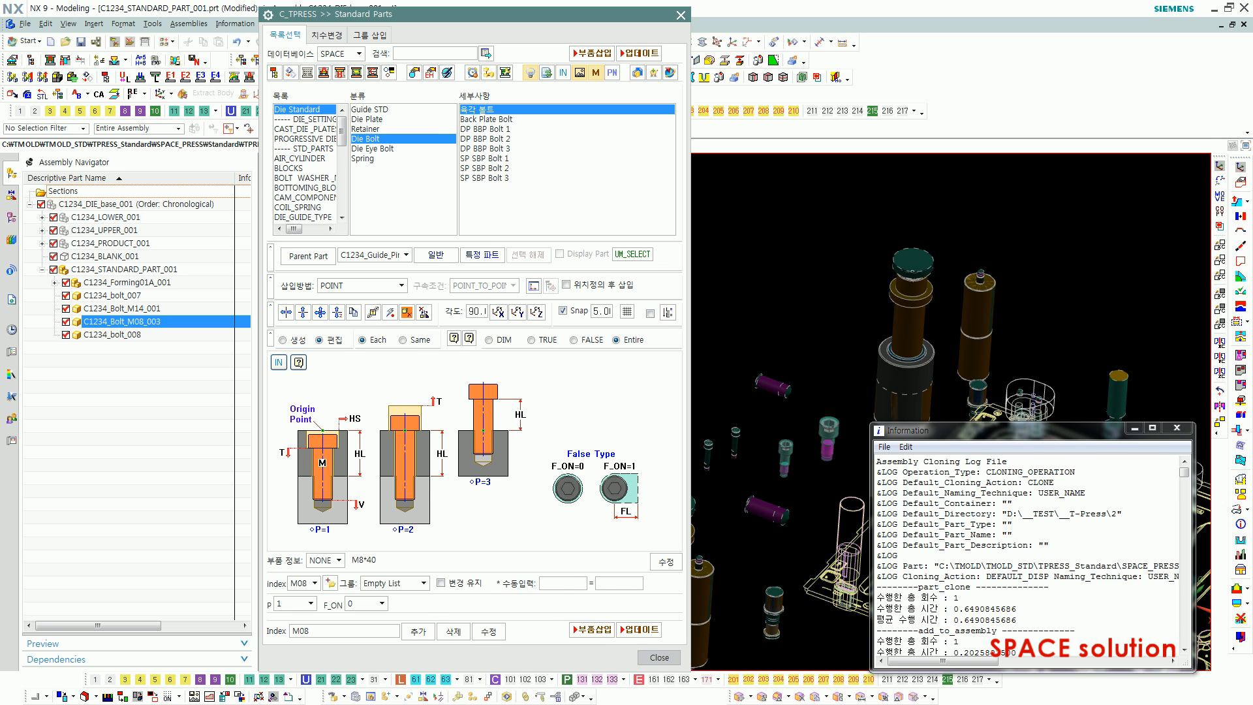
key("alt+Tab")
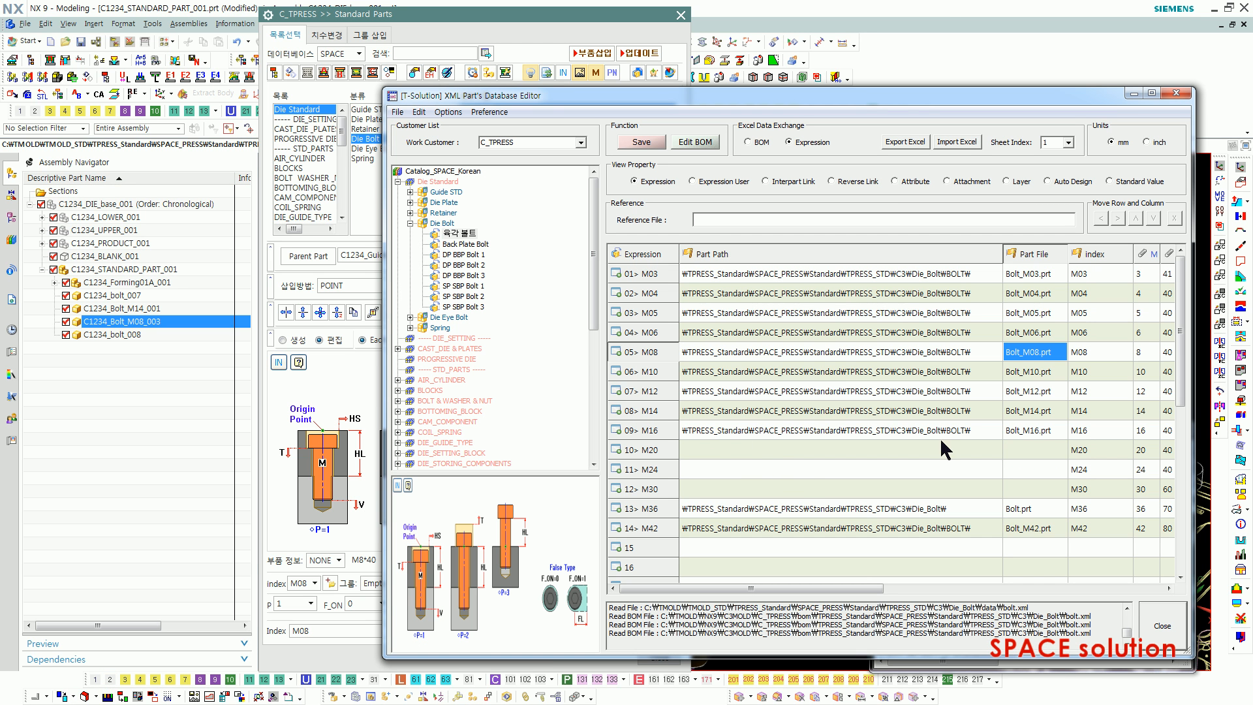
left_click(1046, 430)
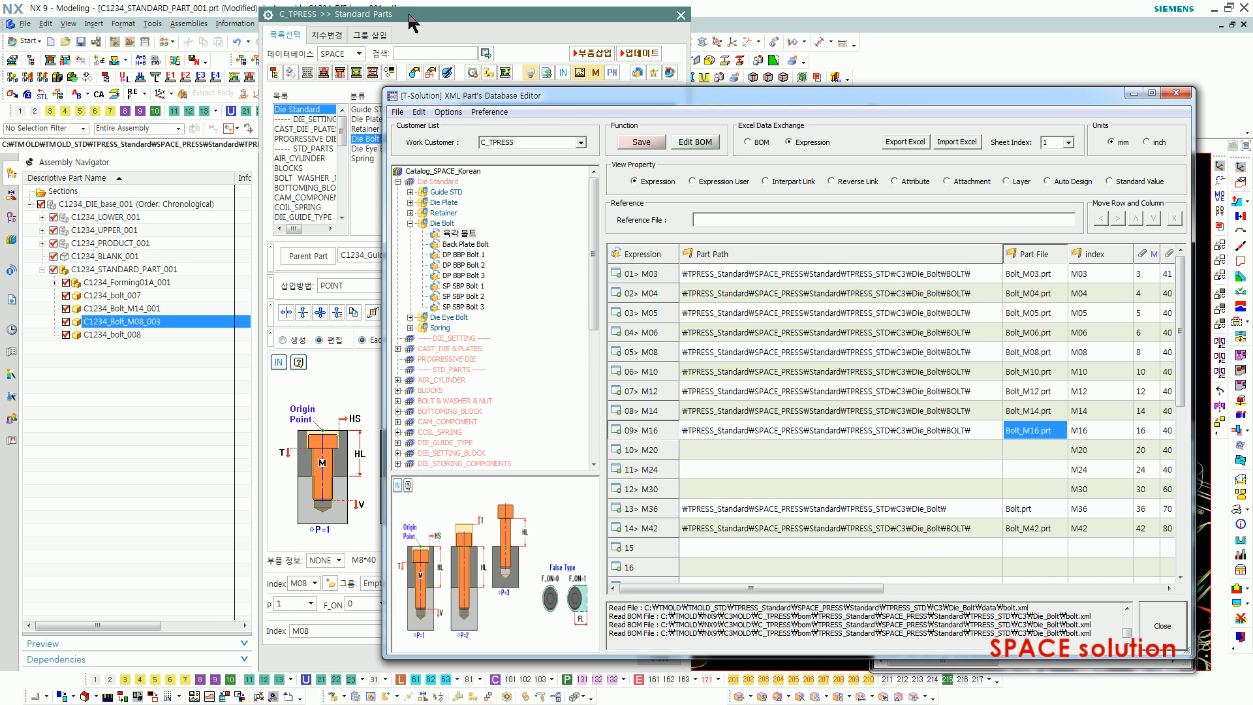
left_click(412, 13)
left_click(315, 582)
left_click(304, 515)
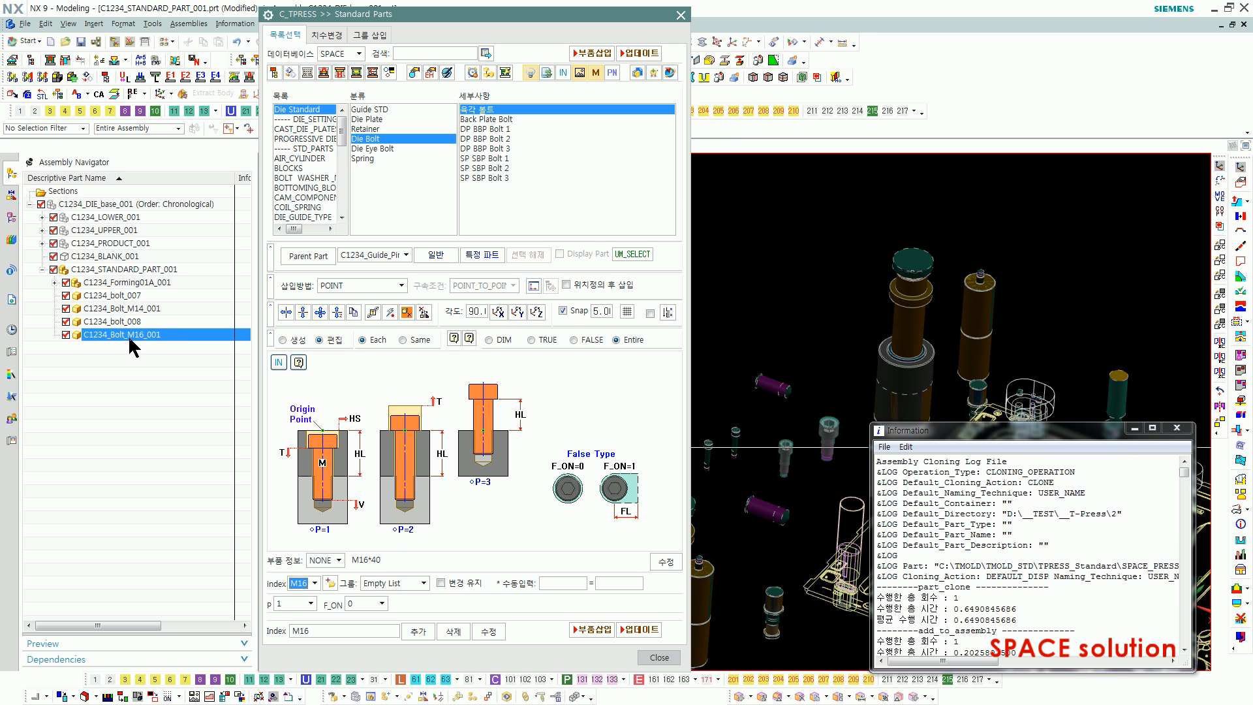
Close the Standard Parts dialog and make the C1234_Bolt_M16_001 component the displayed part
middle_click_drag(786, 470, 799, 528)
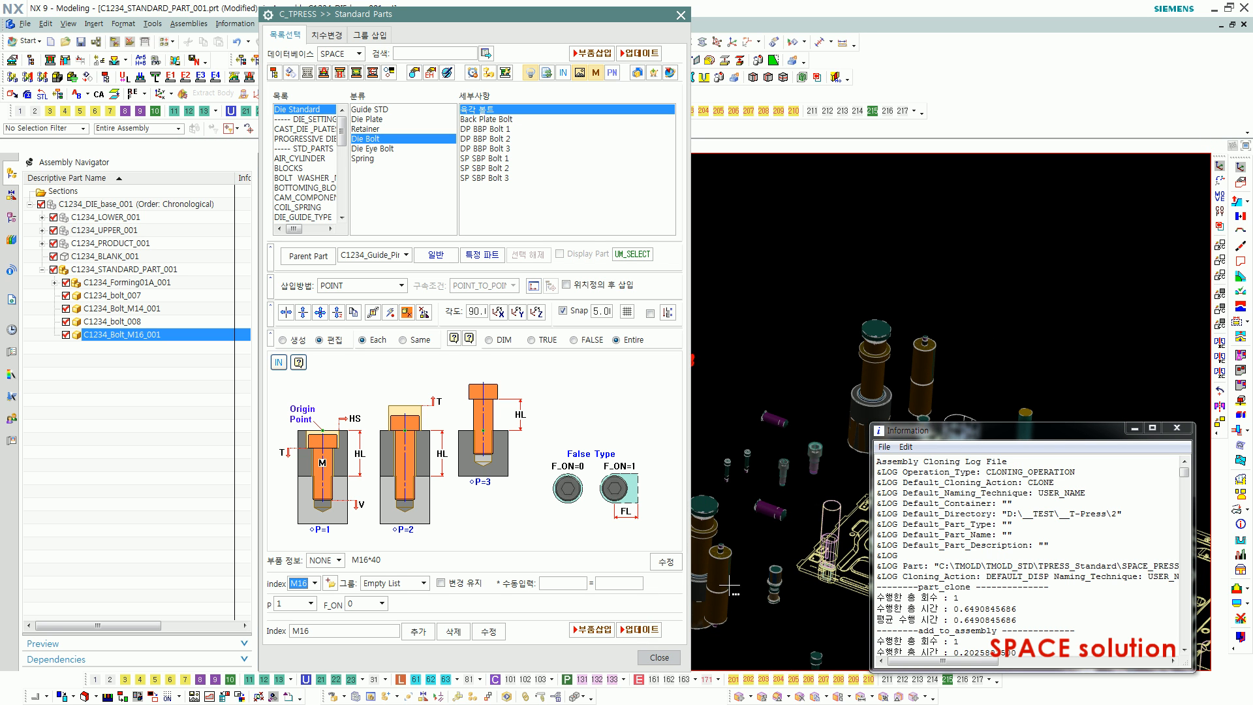
left_click(672, 660)
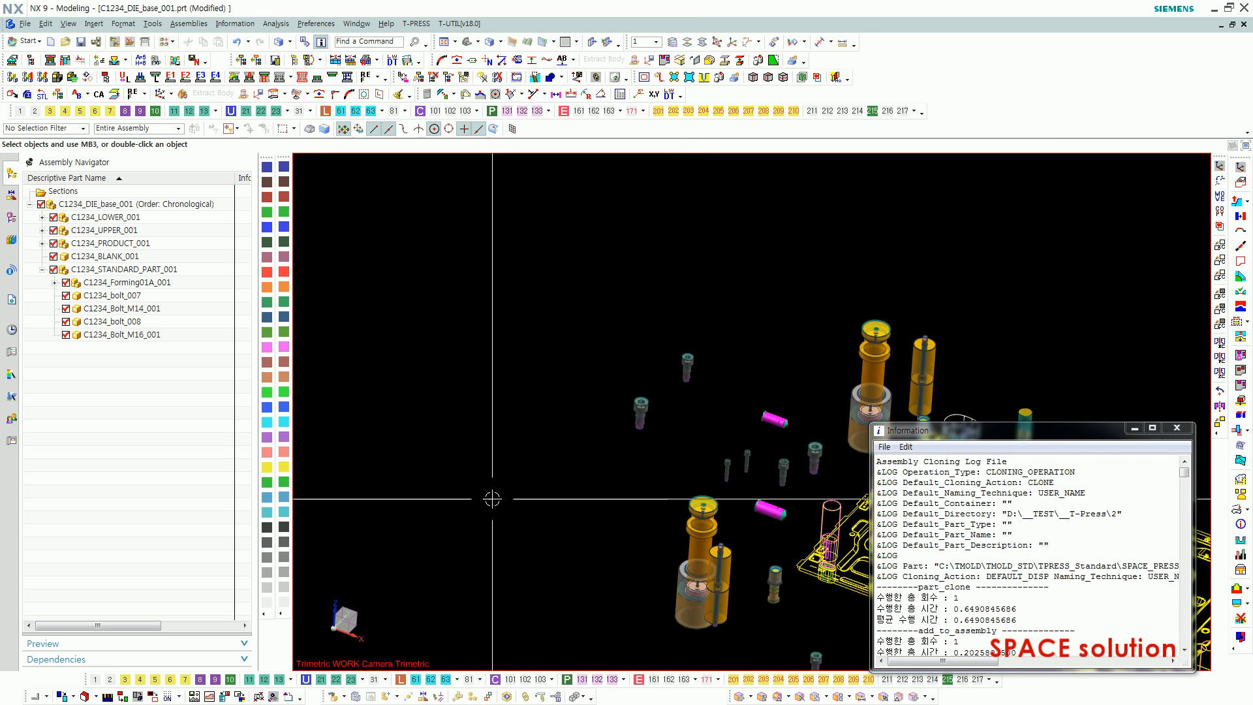
right_click(144, 334)
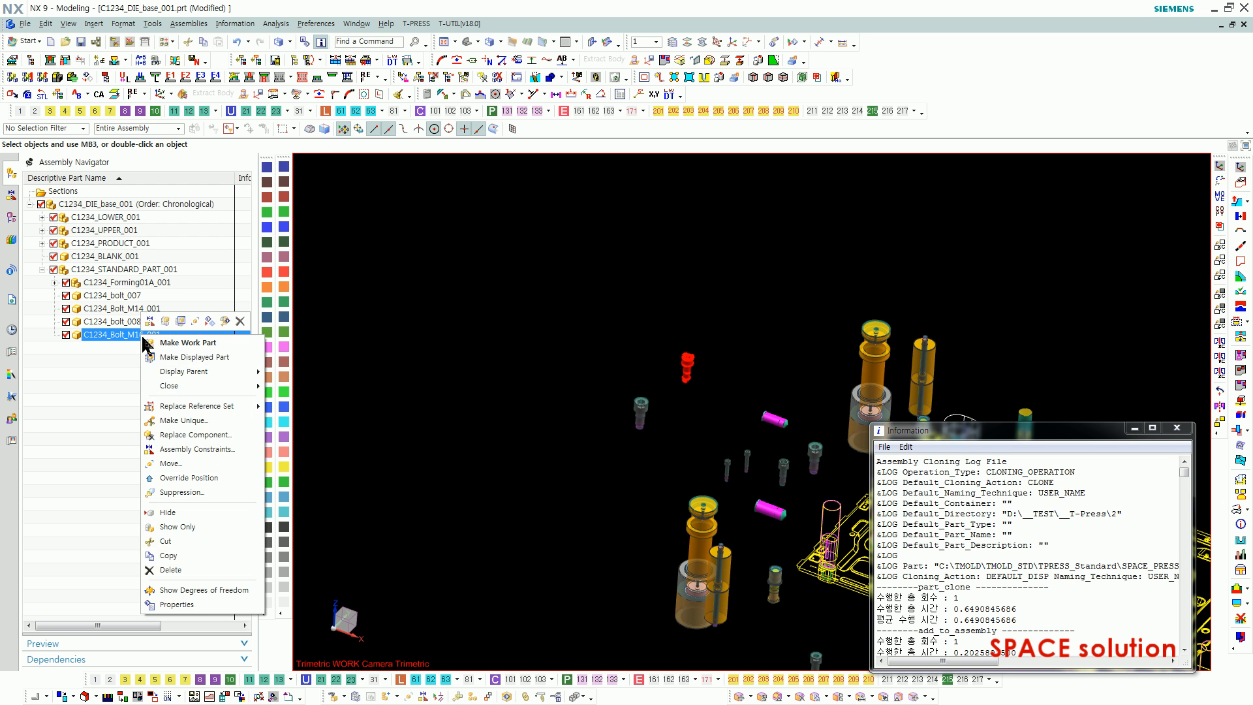
left_click(178, 356)
scroll(621, 464, "down", 2)
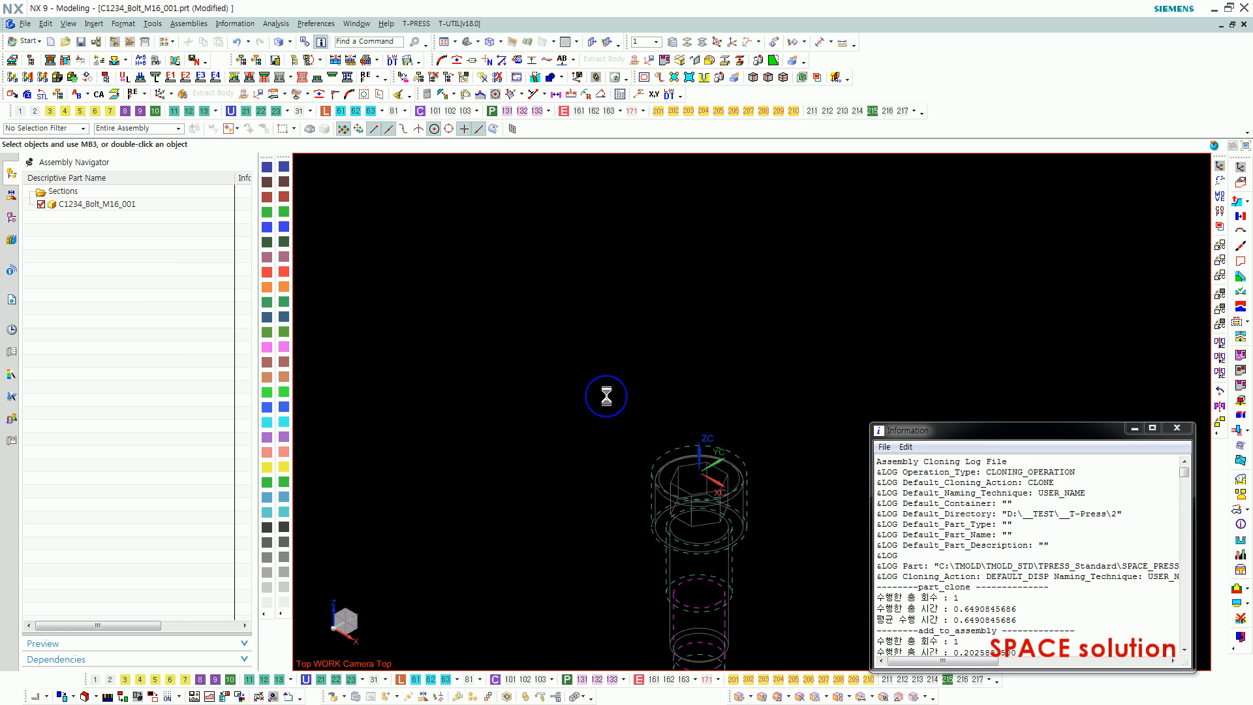
middle_click_drag(605, 394, 524, 305, "shift")
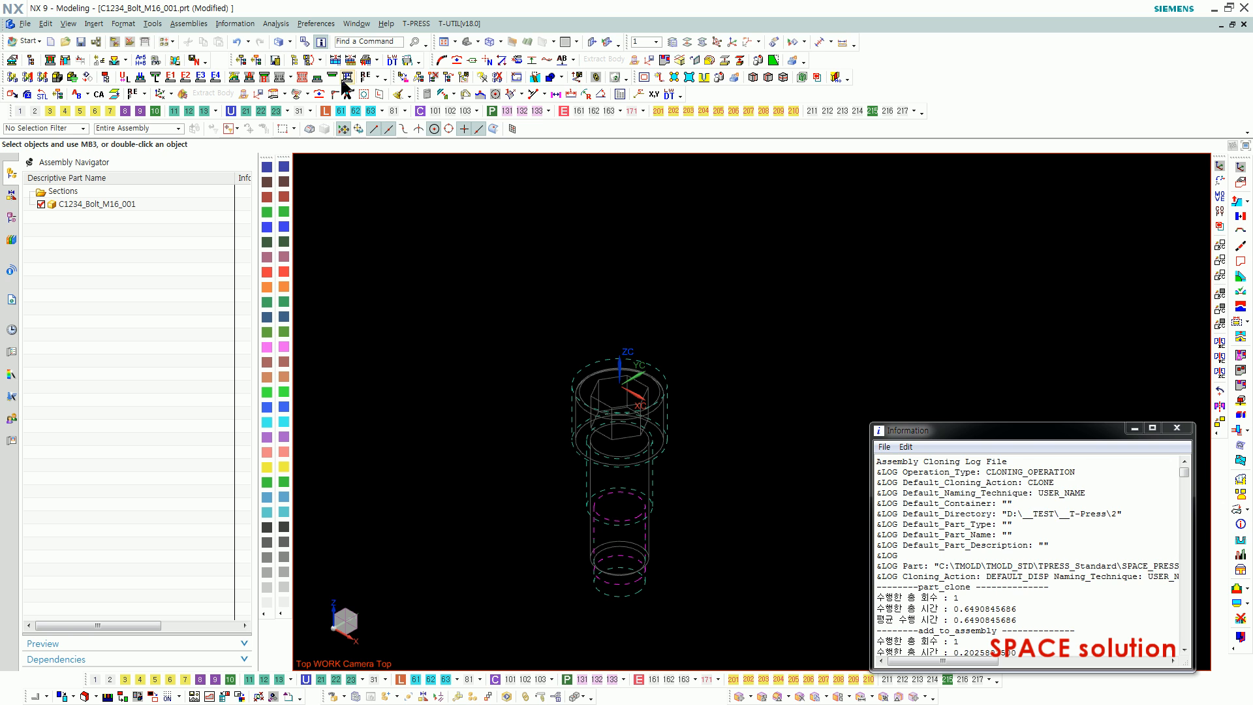
Start editing the M16 bolt part's BOM attributes and set its 분류 to 볼트
left_click(336, 60)
left_click(493, 191)
left_click(486, 239)
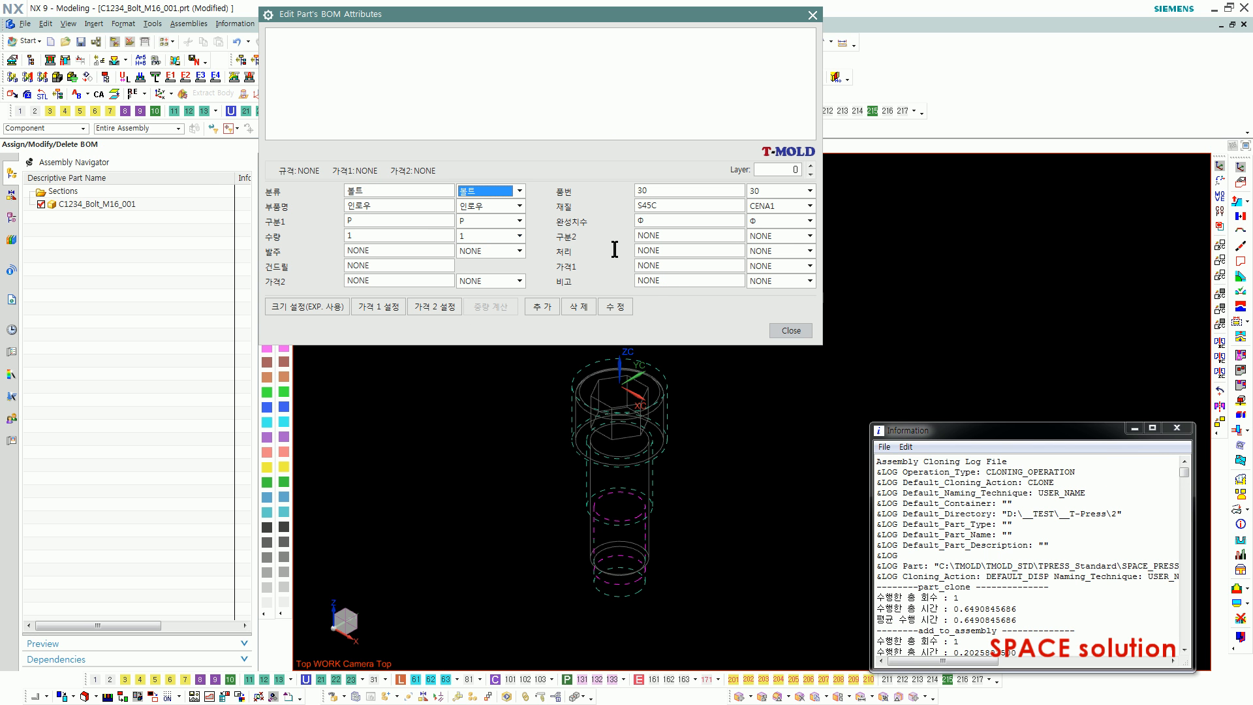
Copy the 완성치수 formula from bolt.xml's BOM table in the XML Part's Database Editor and enter M<M(-1)>*<length(-1)> as the M16 bolt's 완성치수
double_click(686, 222)
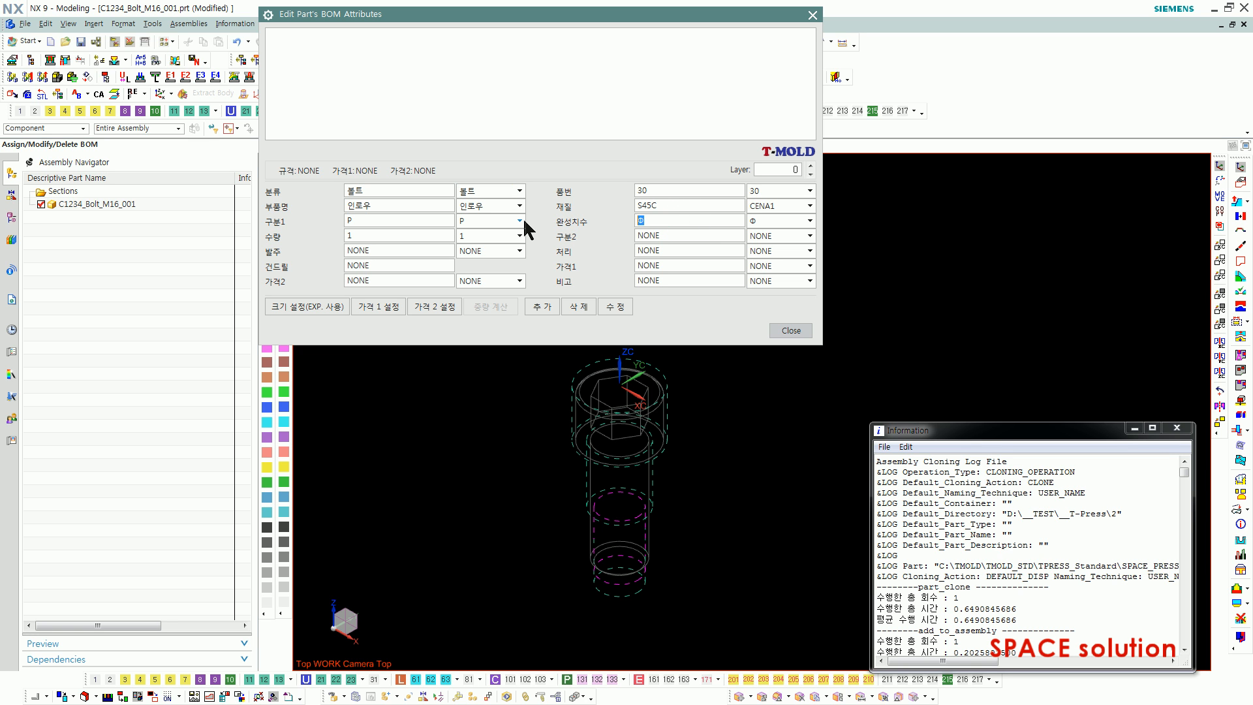
type("M<")
key("alt+Tab")
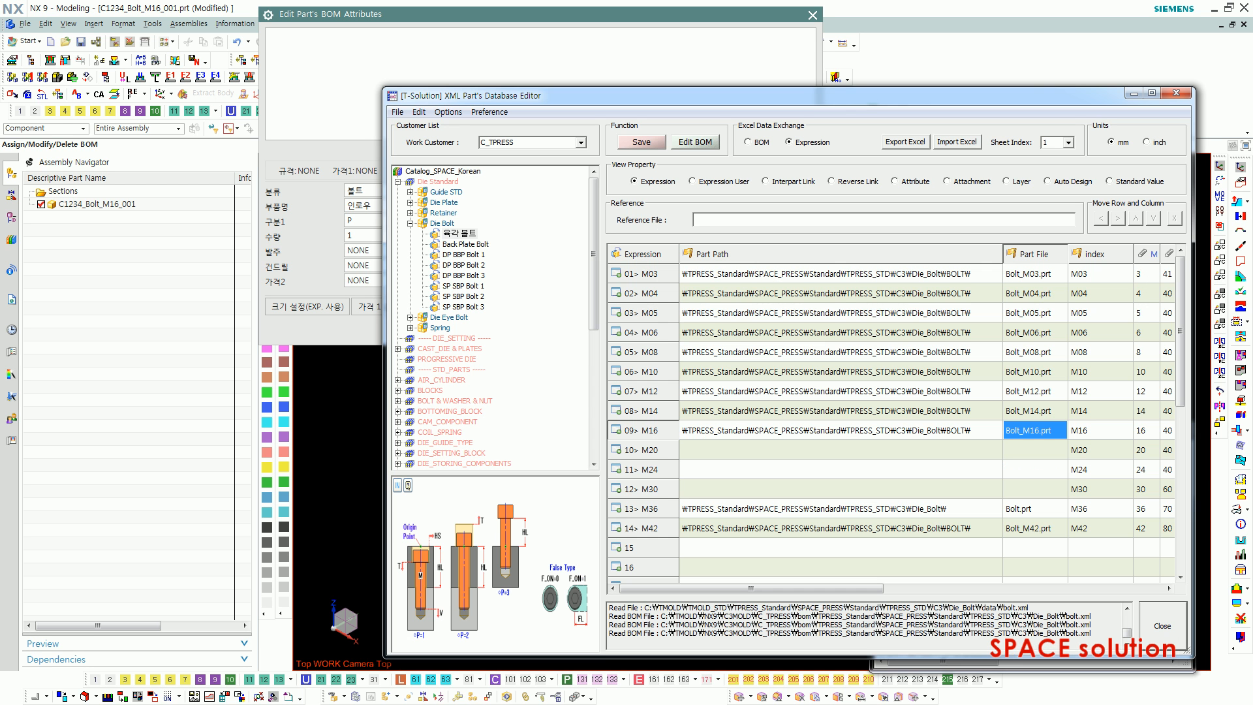
left_click(695, 142)
left_click_drag(586, 372, 843, 373)
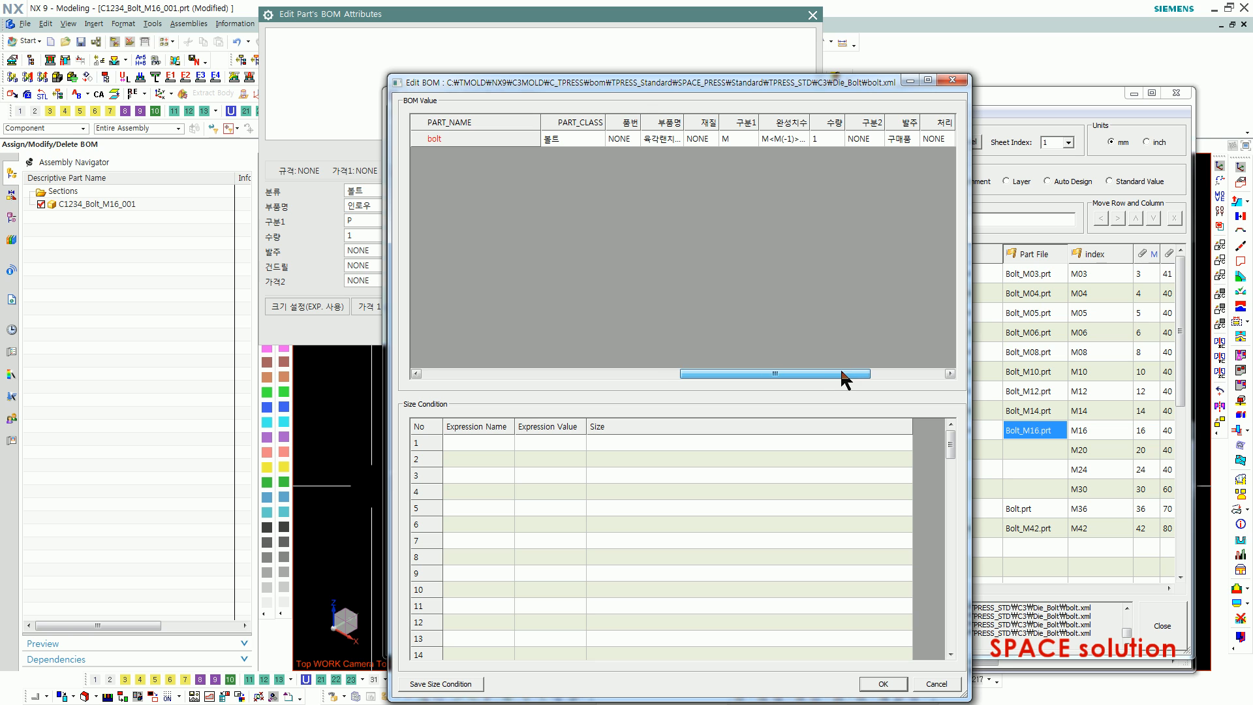
left_click_drag(810, 122, 850, 122)
left_click(810, 139)
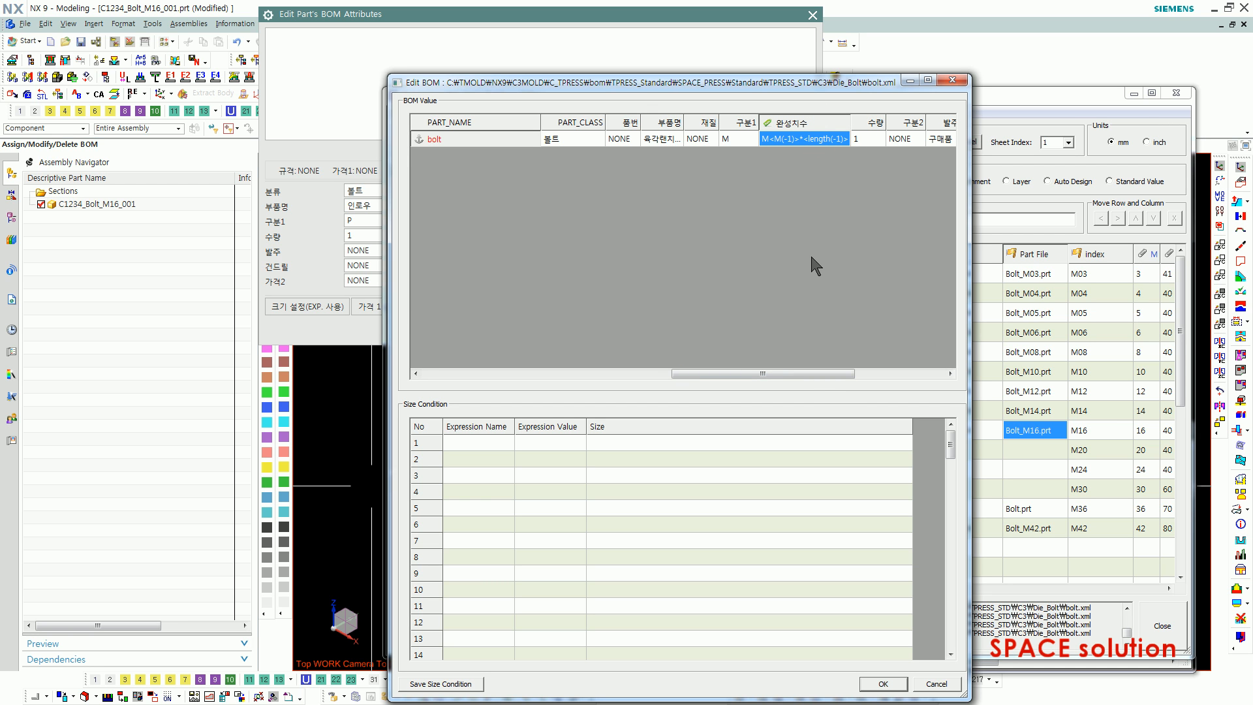
left_click(307, 265)
key("ctrl+a")
type("M<M(-1)>*<length(-1)>")
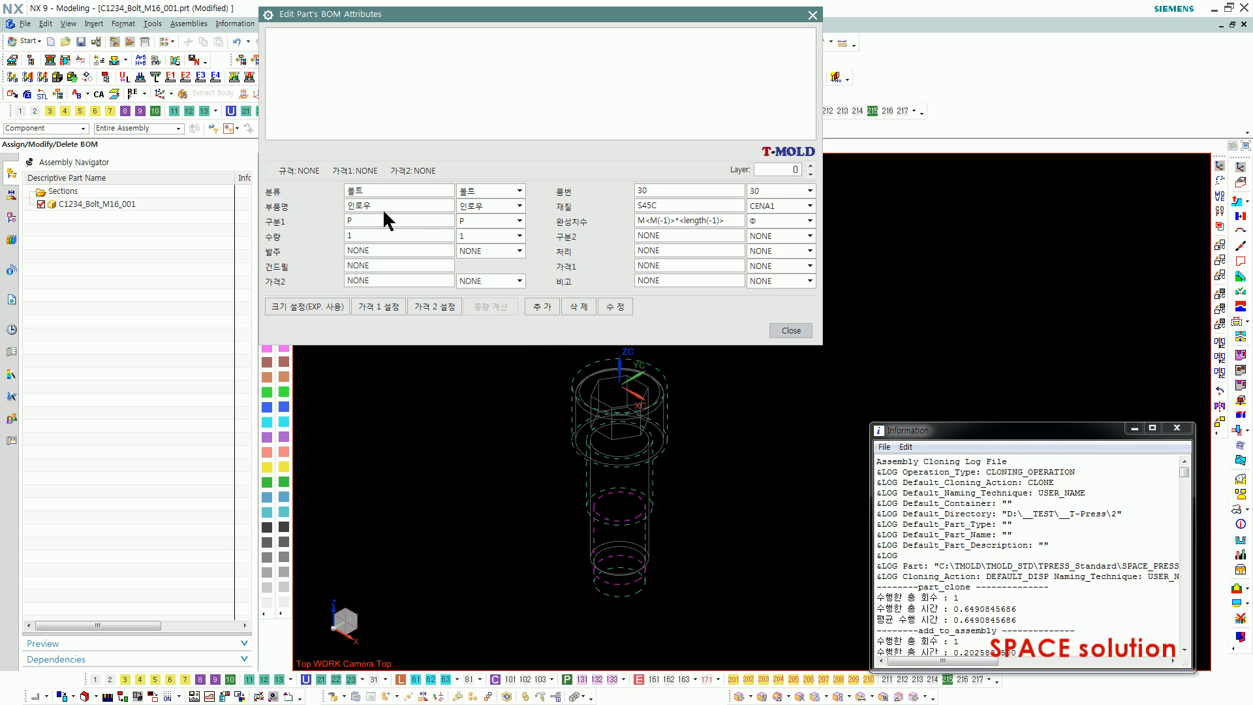
Add the BOM entry to the M16 bolt part, then close the BOM attributes dialog and the Information window
left_click(543, 306)
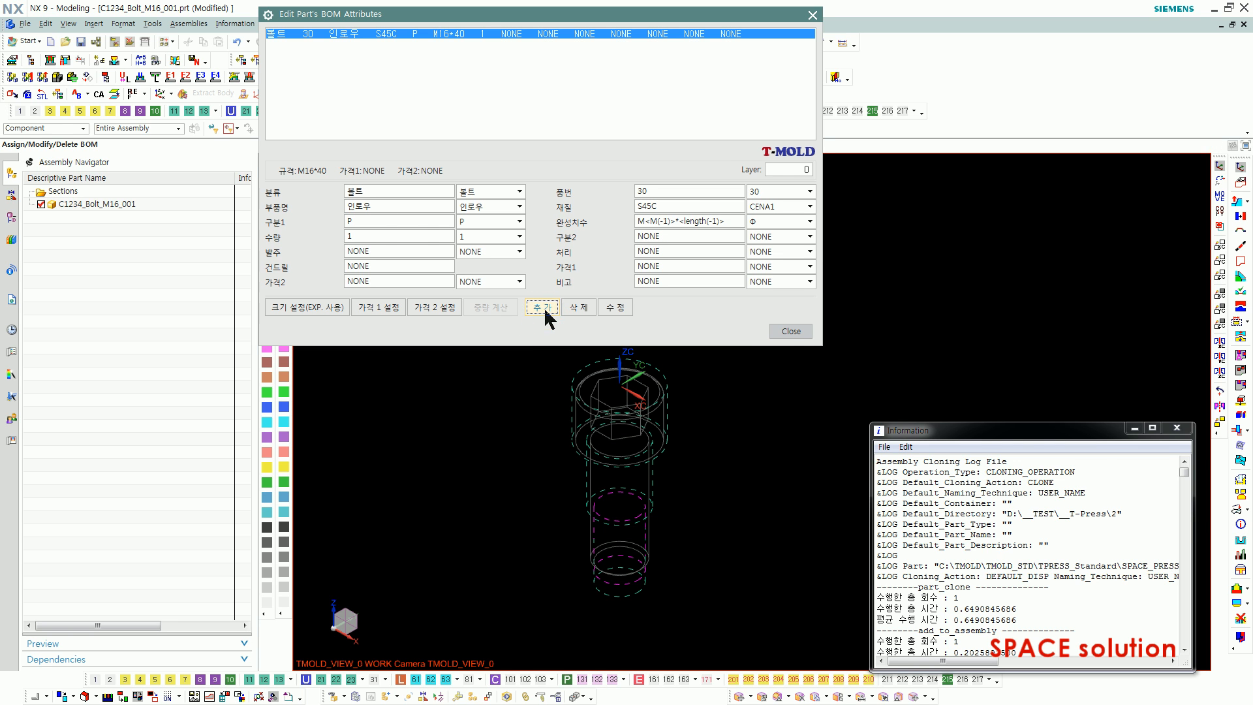
left_click(790, 331)
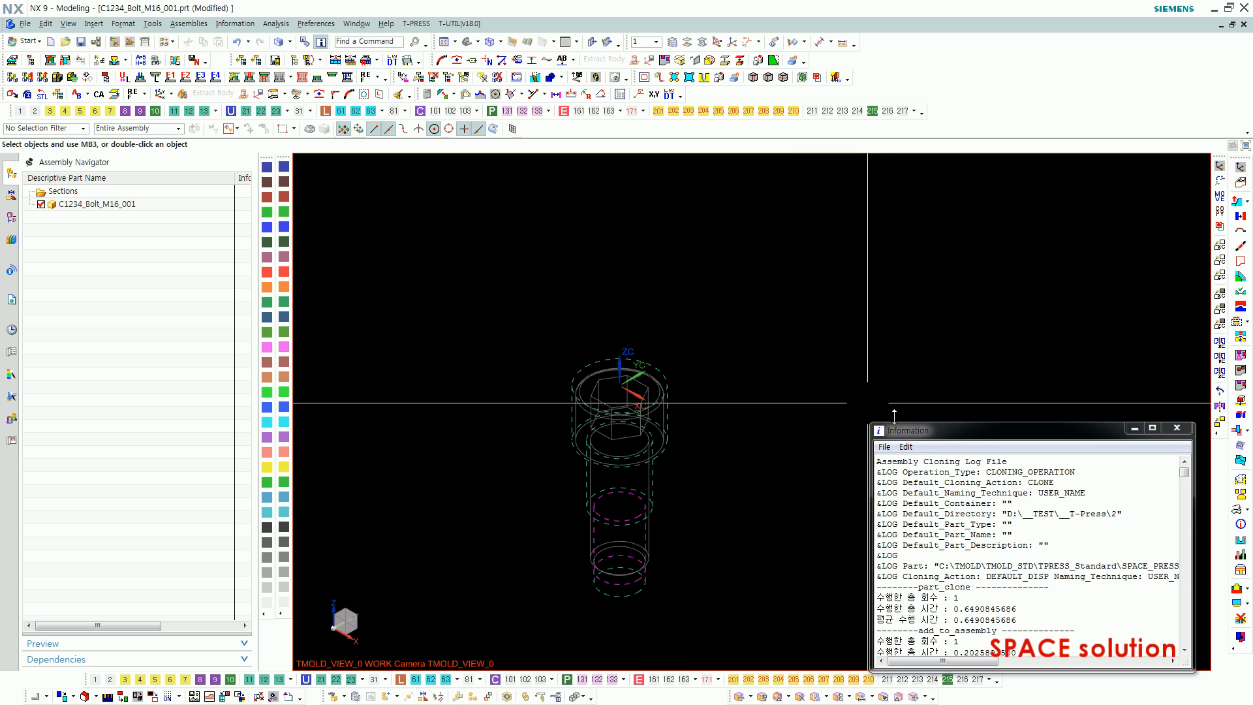
left_click(1177, 427)
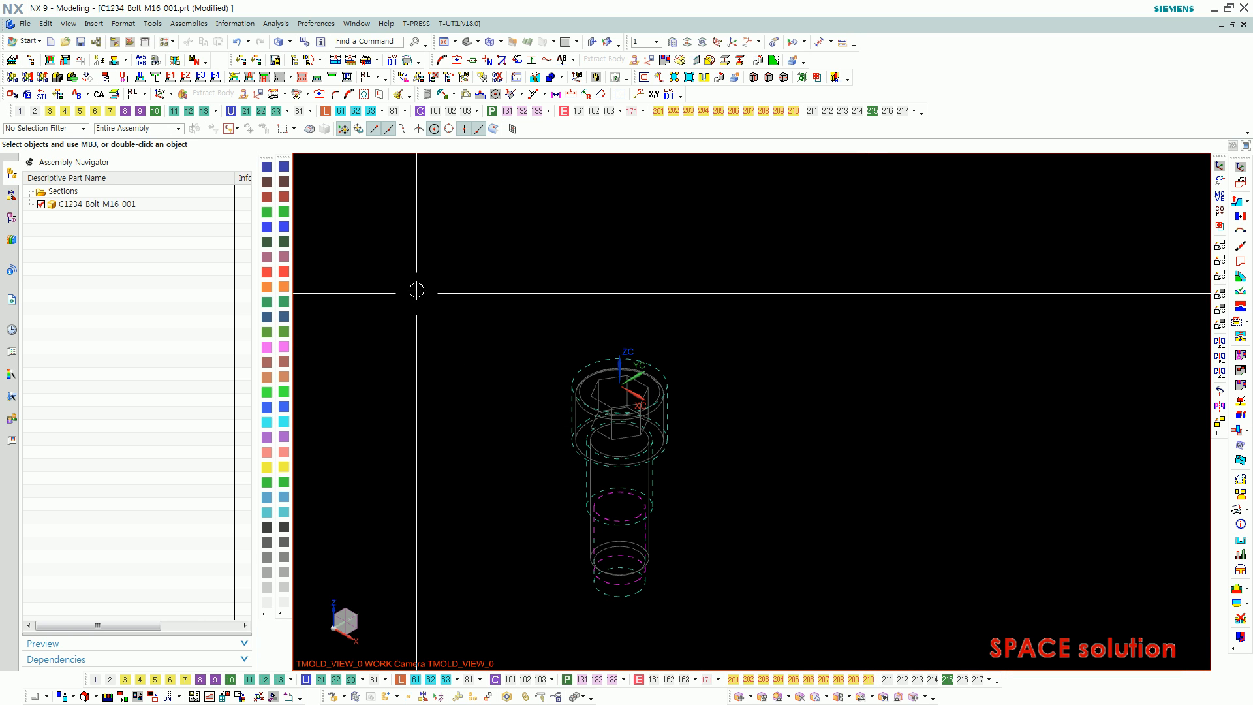
Copy the M16 bolt's part attributes from 가격1$0 through 품번$0 in its displayed part properties and close the properties
left_click(21, 41)
left_click(72, 312)
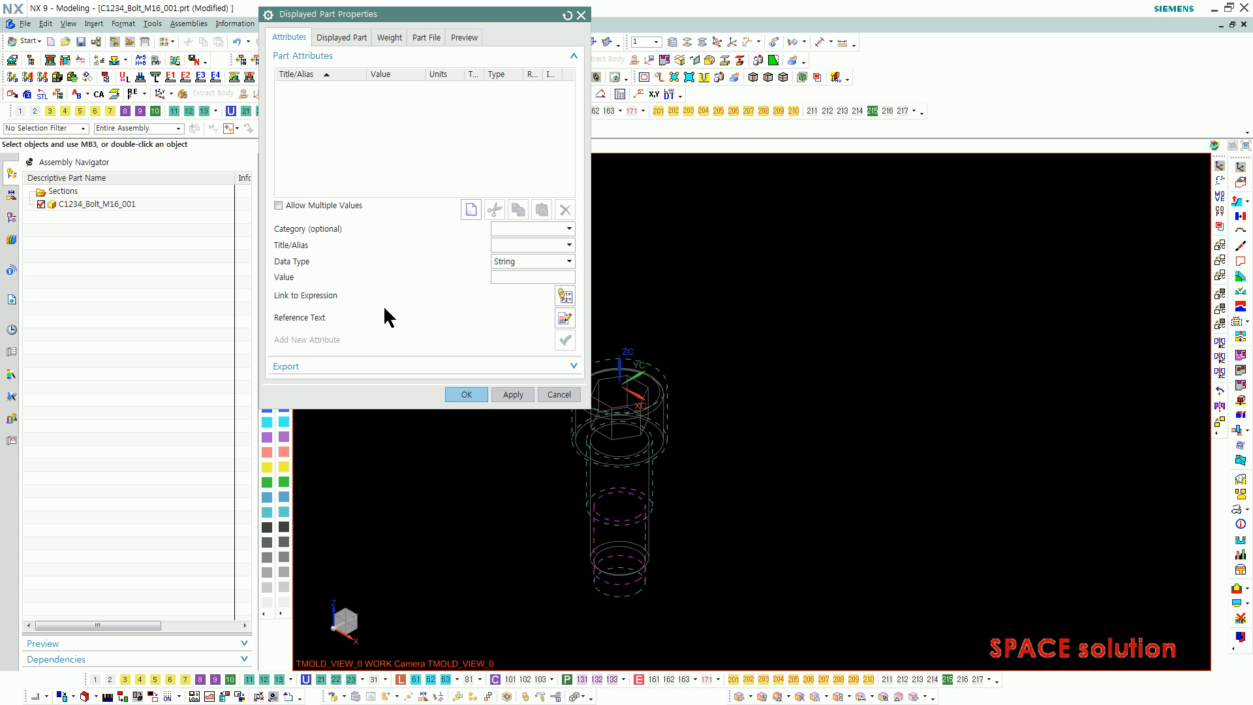
left_click_drag(569, 104, 574, 163)
left_click(434, 139)
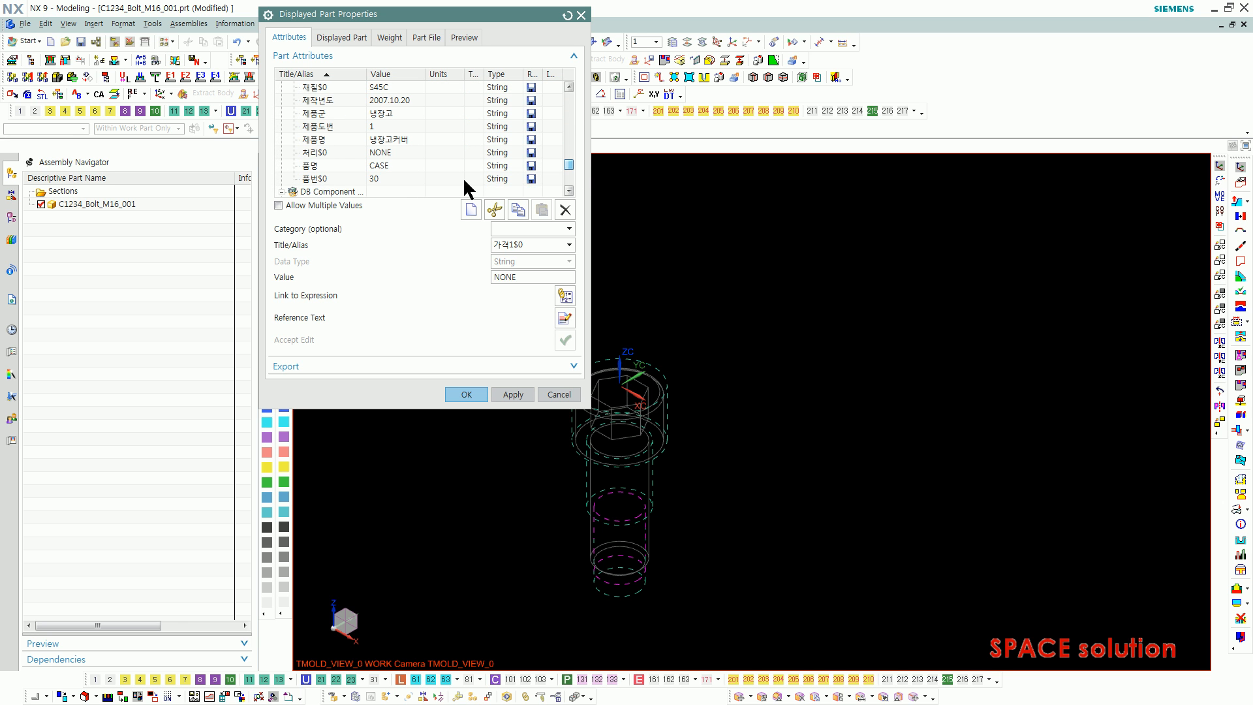
left_click(397, 178, "shift")
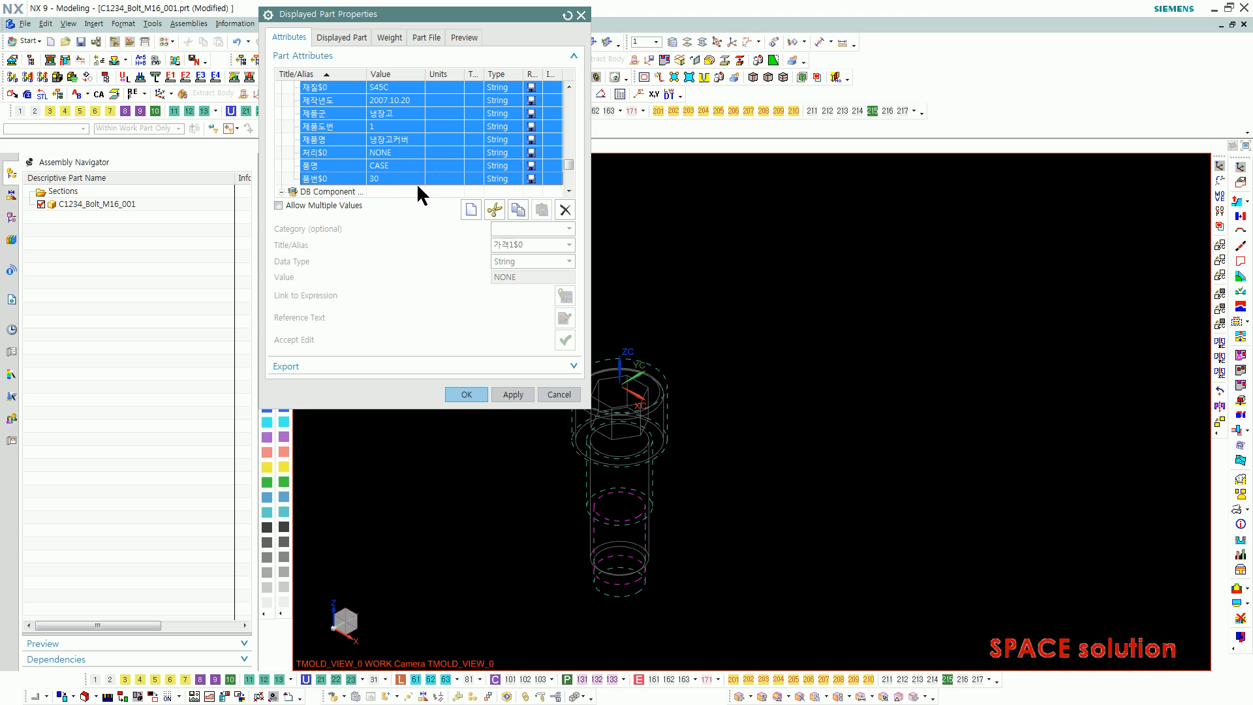
left_click(518, 211)
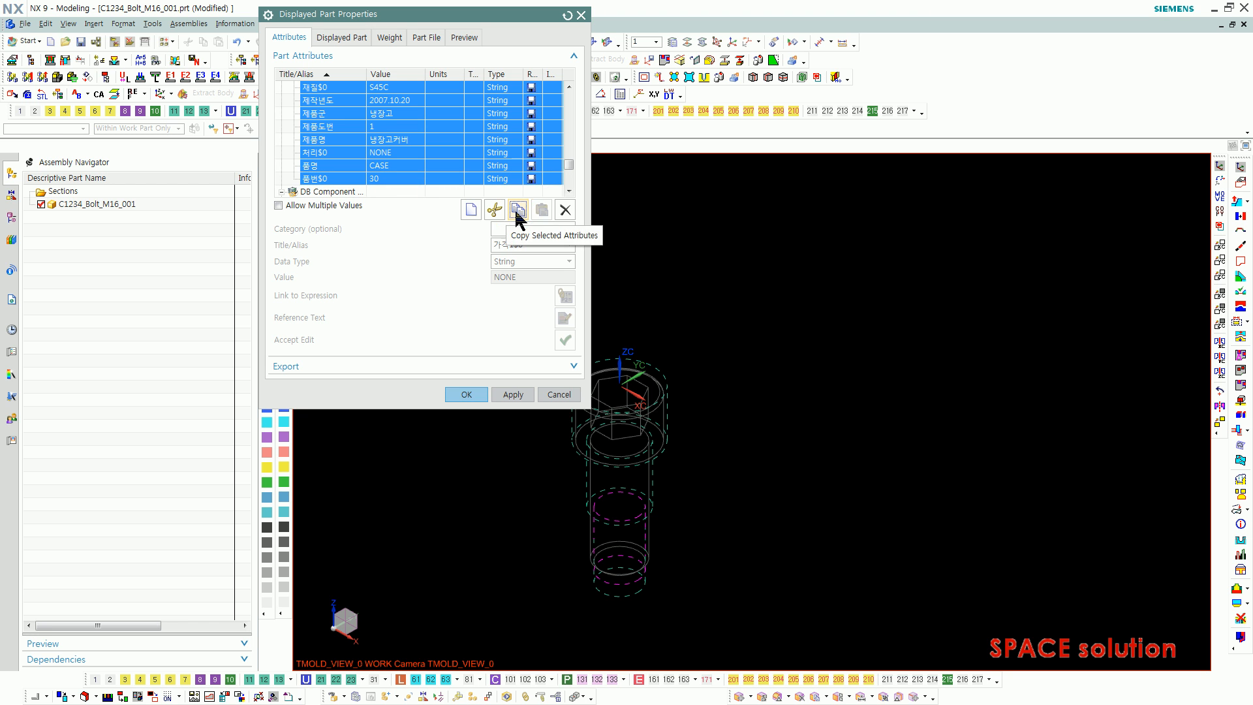
left_click(558, 394)
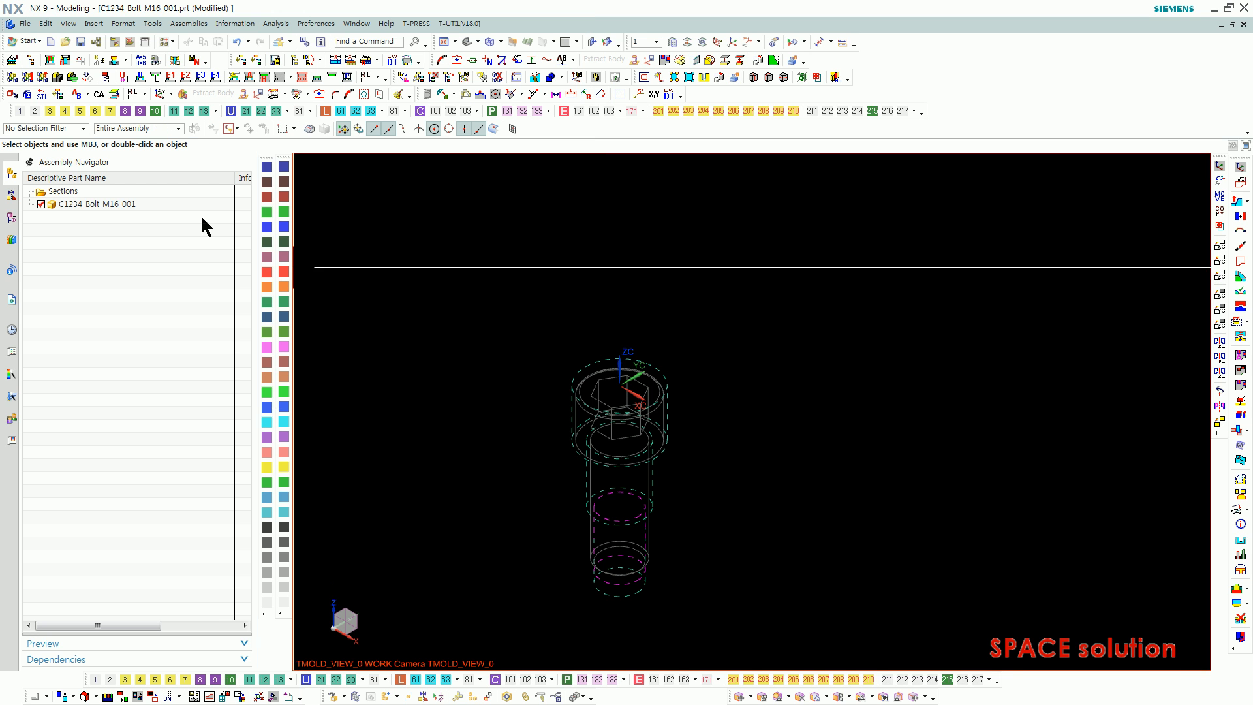
Return to the parent assembly C1234_STANDARD_PART_001 and open its C1234_bolt_008 component as the displayed part
left_click(43, 79)
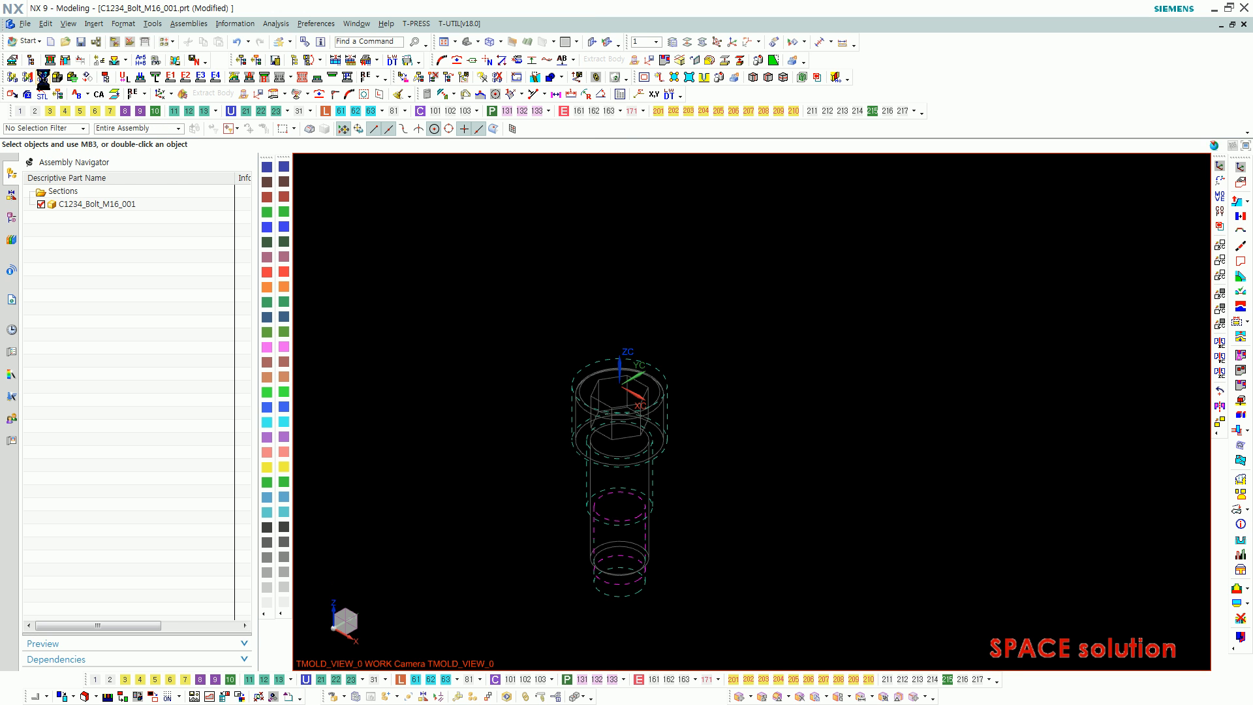
middle_click_drag(495, 369, 587, 319, "ctrl")
left_click(13, 78)
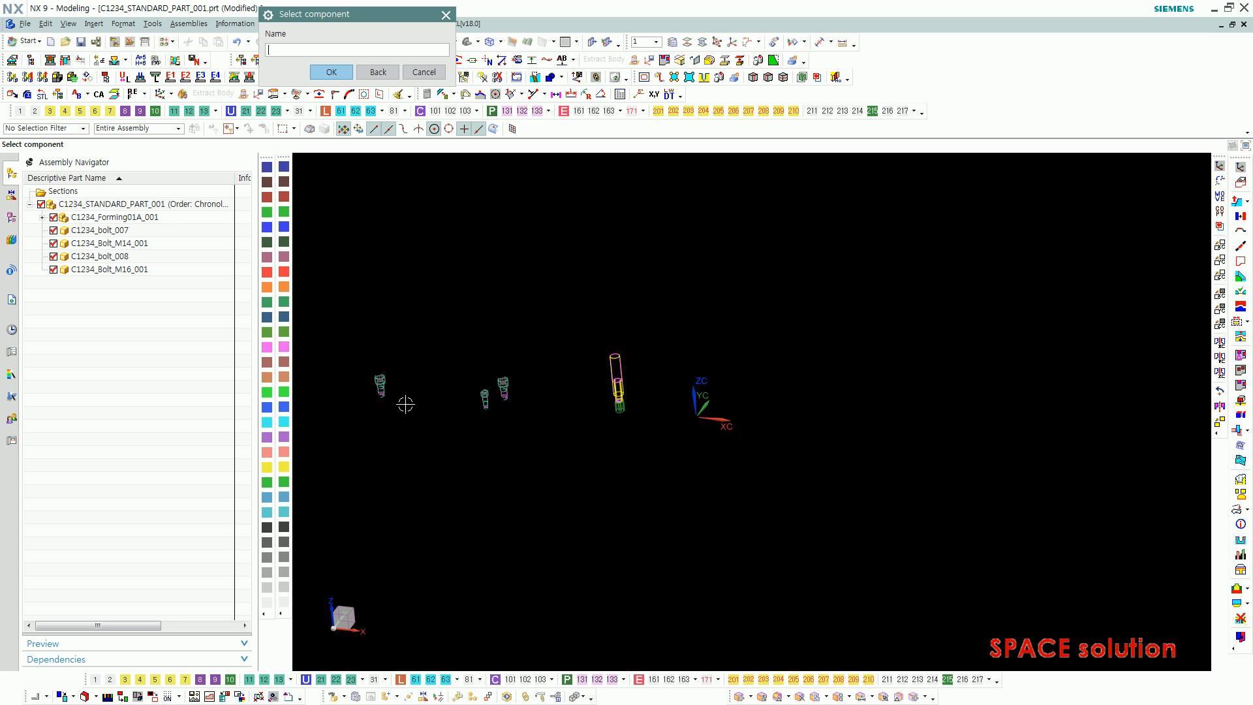
left_click(381, 383)
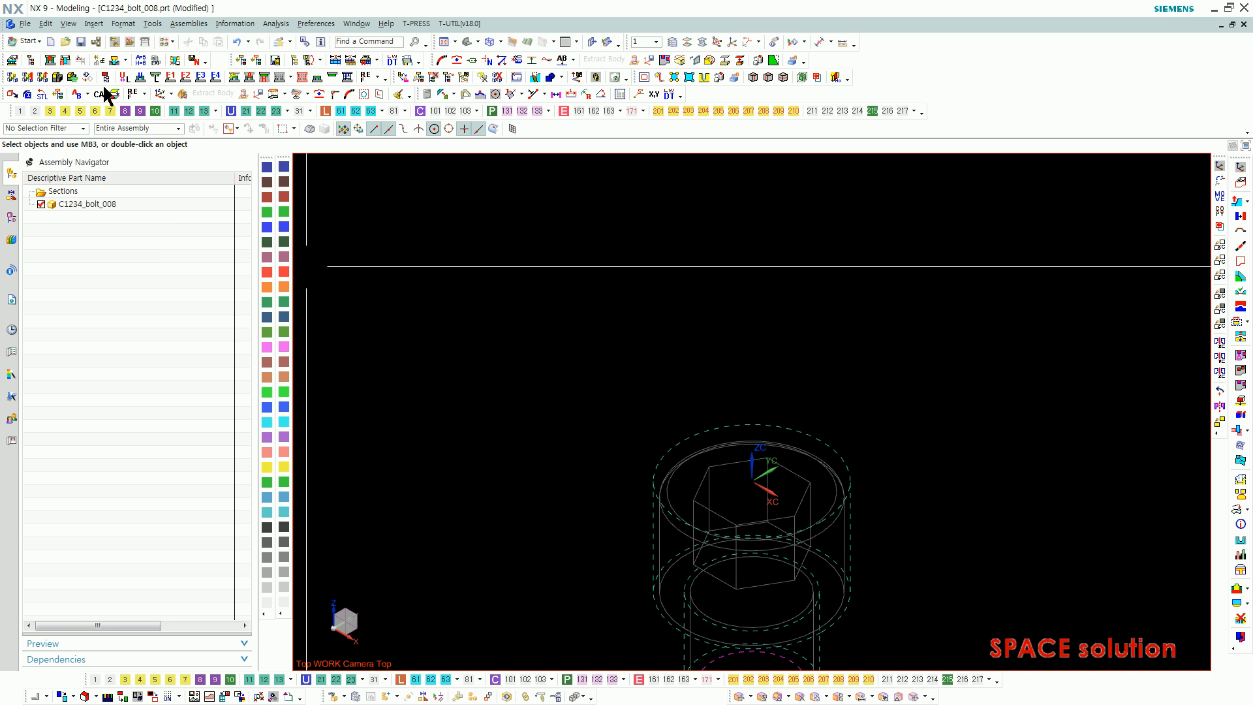
Paste the copied attributes into C1234_bolt_008's part properties and check the part's BOM attributes
left_click(24, 25)
left_click(91, 312)
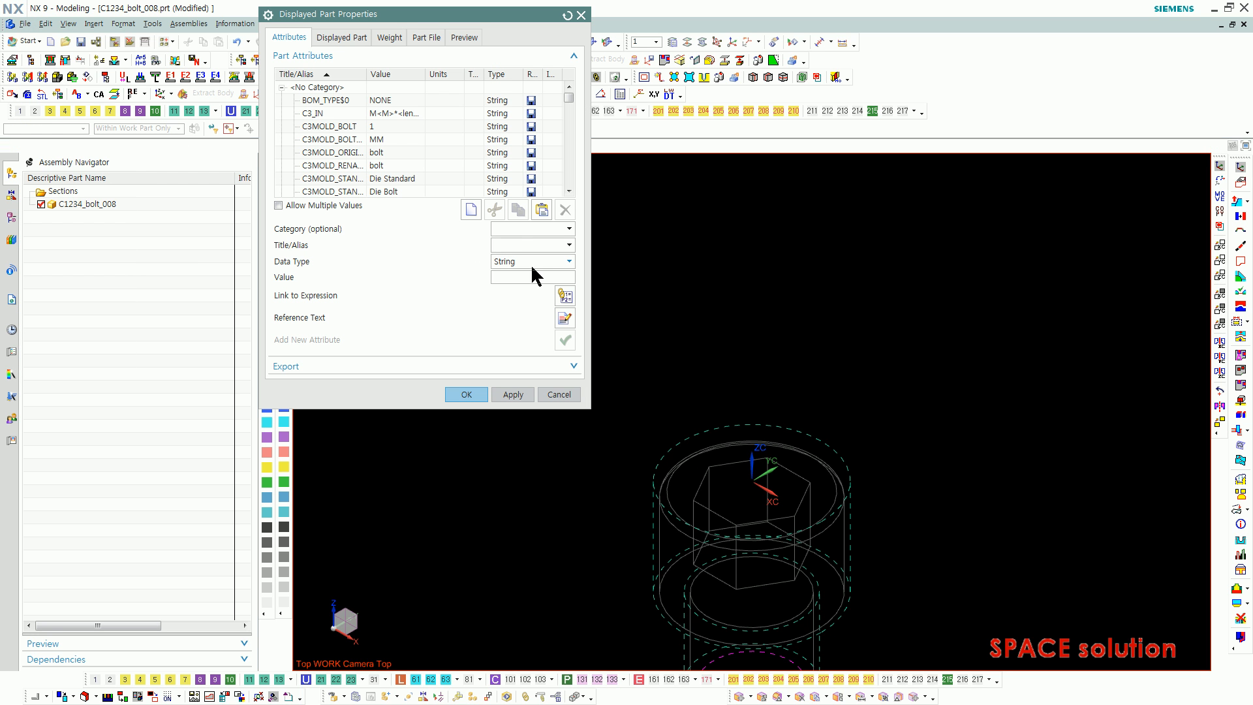
left_click(542, 210)
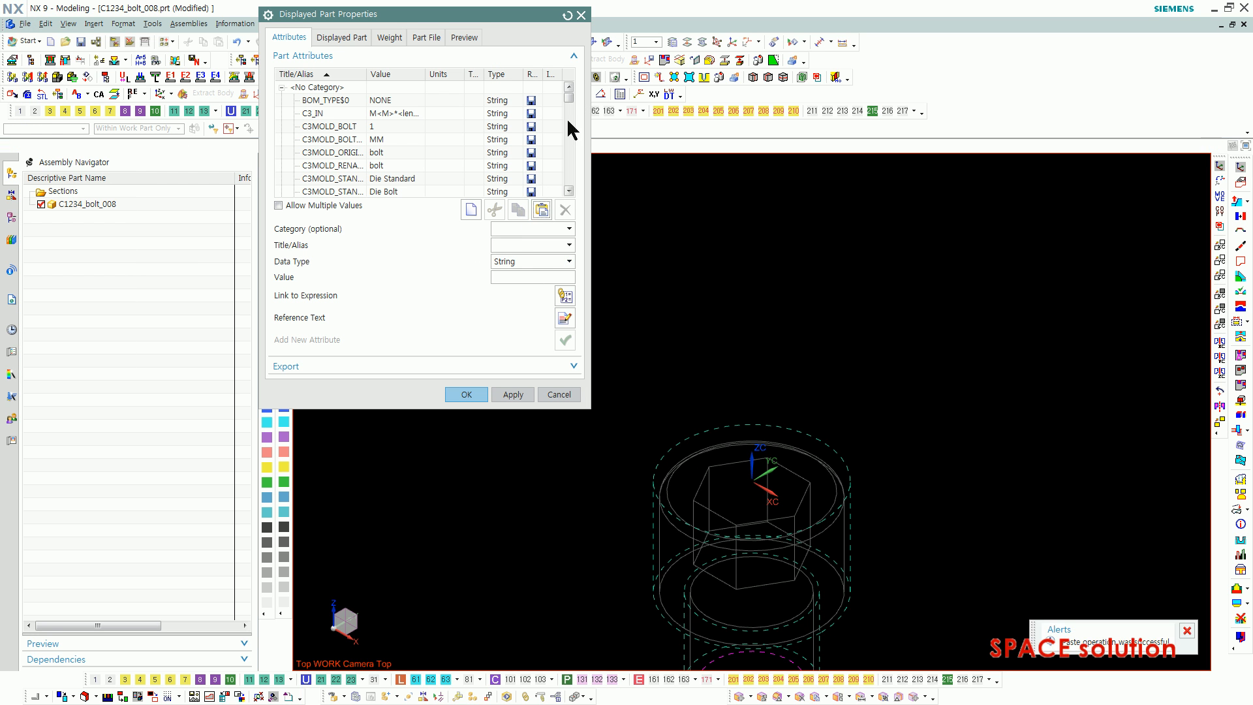
left_click(467, 394)
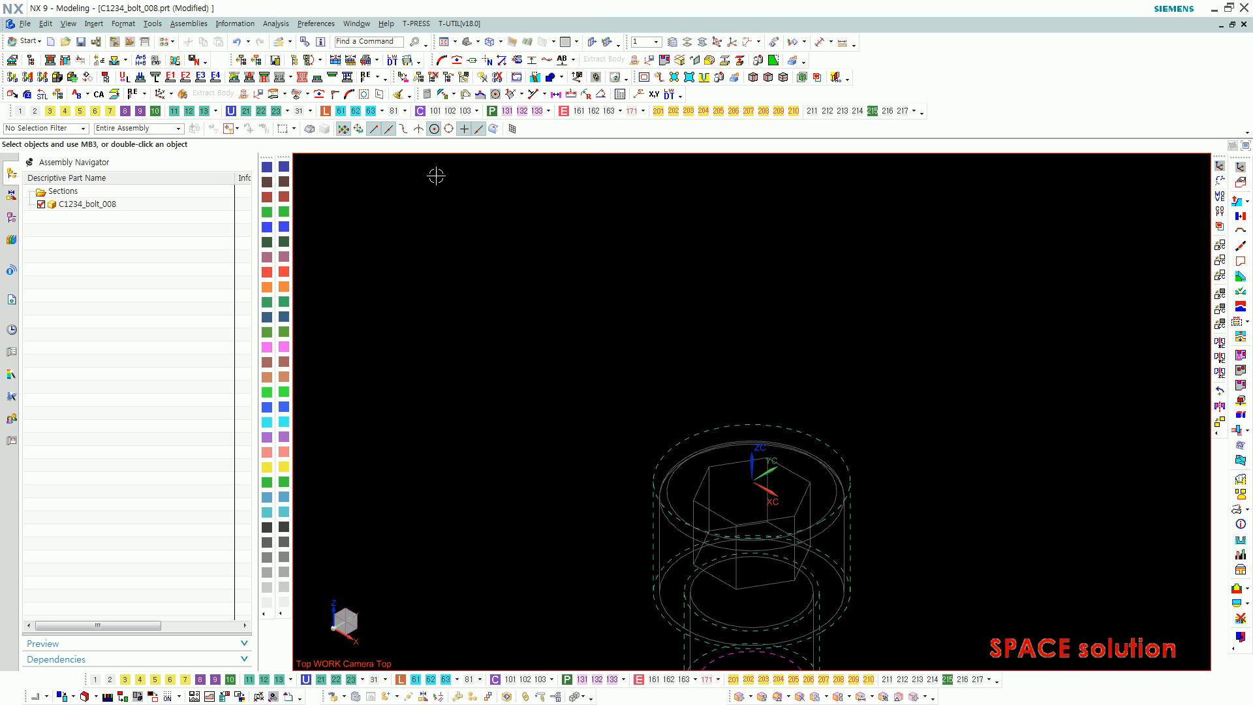
left_click(341, 63)
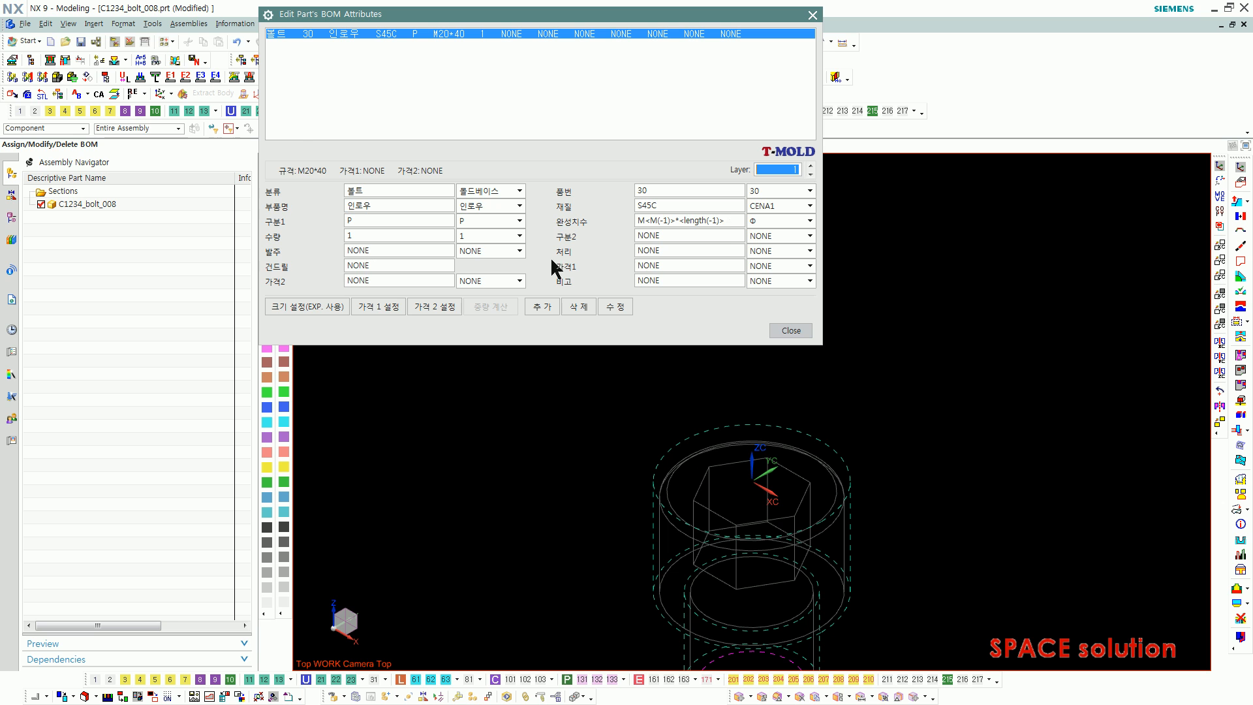
left_click(791, 331)
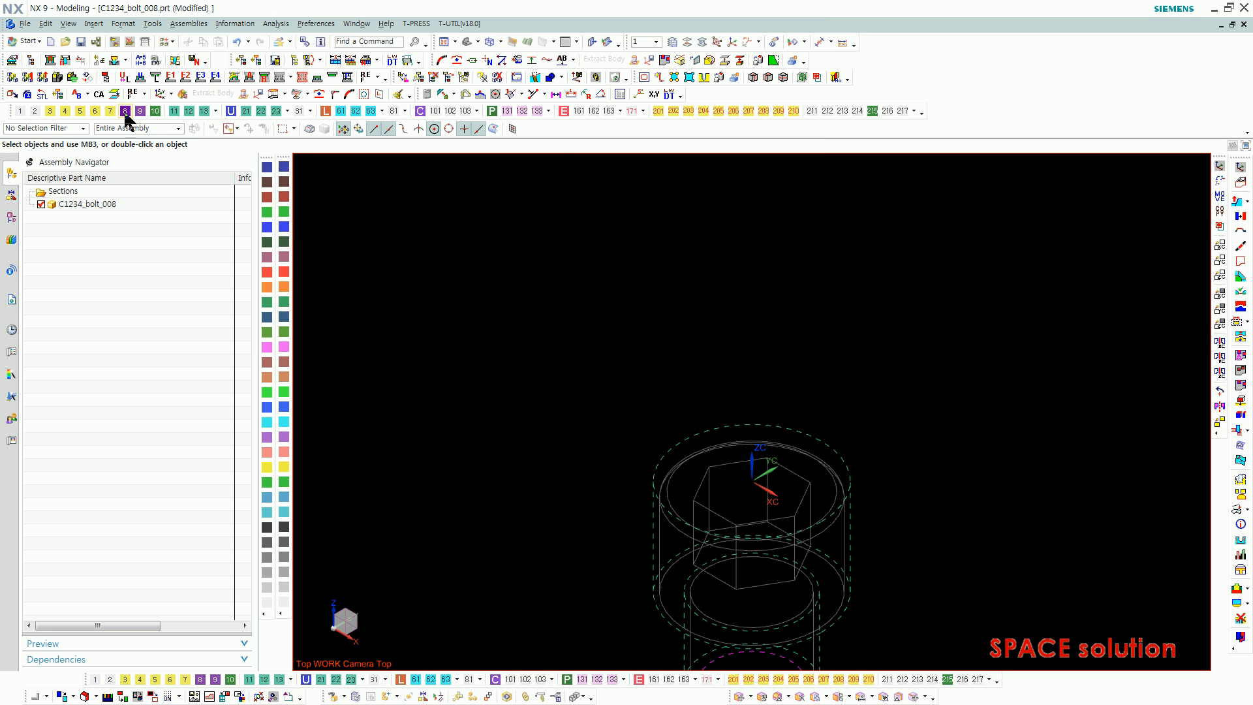
Return to C1234_STANDARD_PART_001, review the 볼트 entries in the Export BOM Information list and close the list
left_click(43, 77)
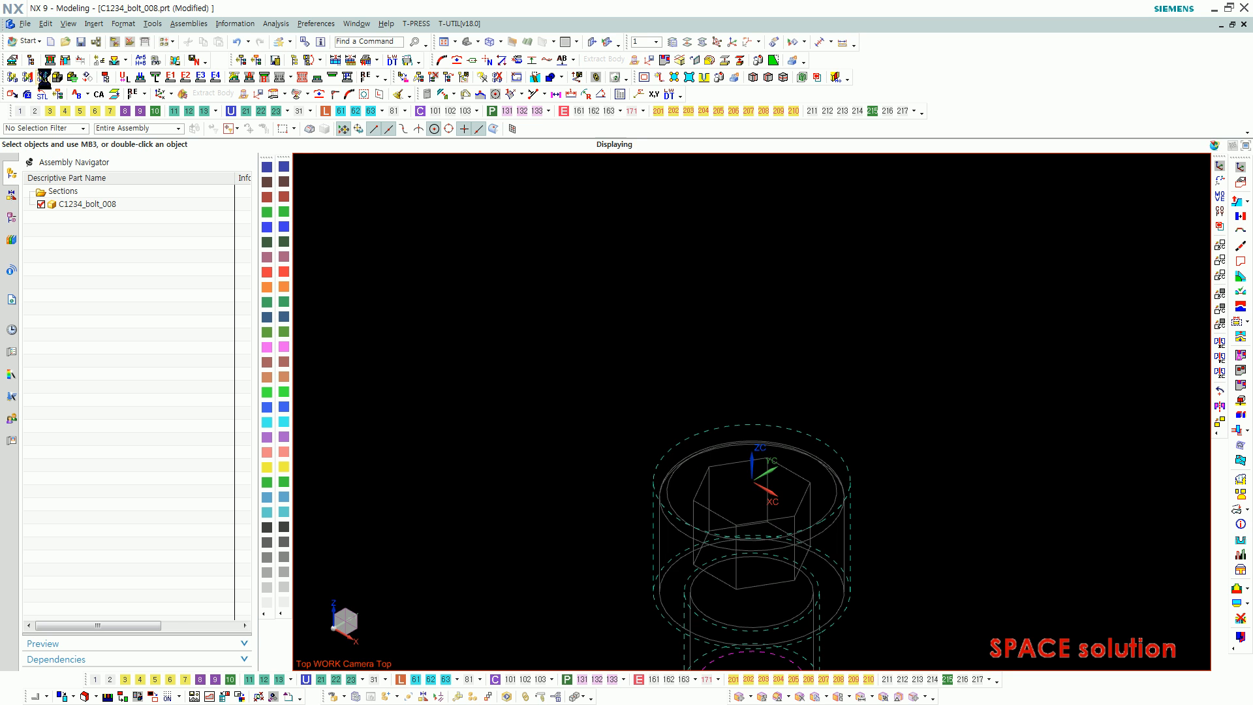
left_click(366, 60)
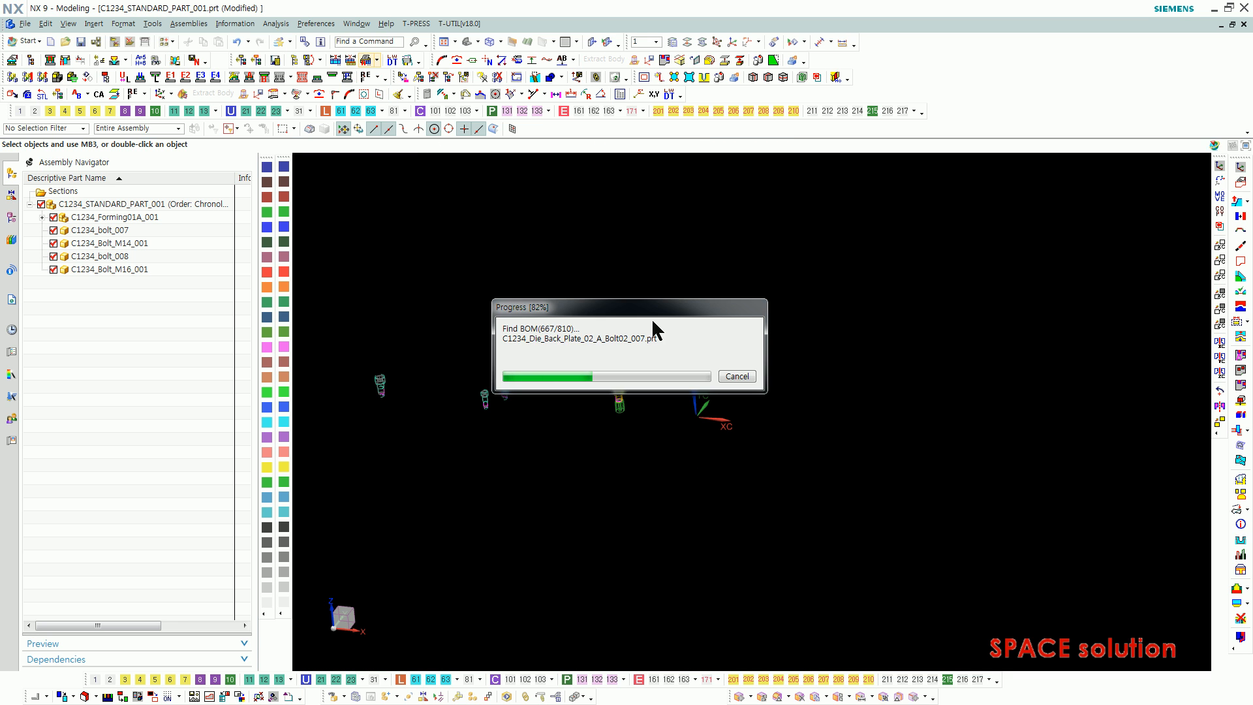
left_click(205, 61)
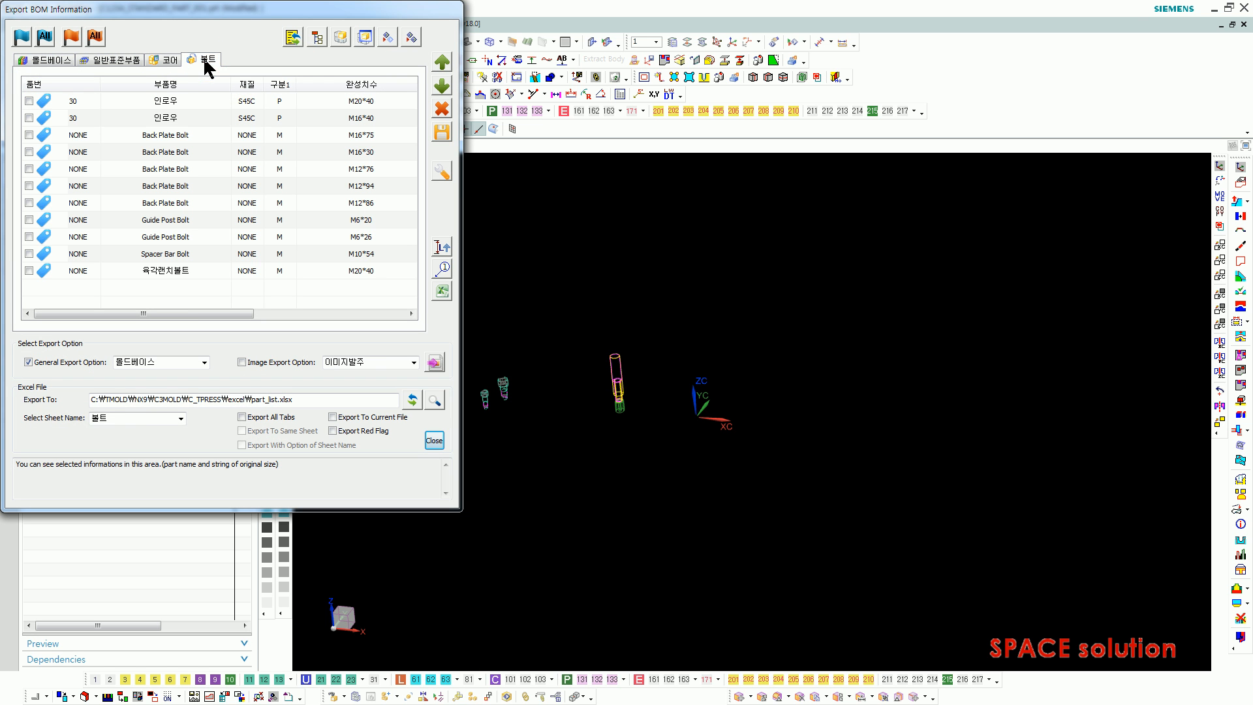
left_click(196, 142)
left_click(197, 171)
left_click(200, 188)
left_click(204, 219)
left_click(209, 254)
left_click(211, 235)
left_click(211, 219)
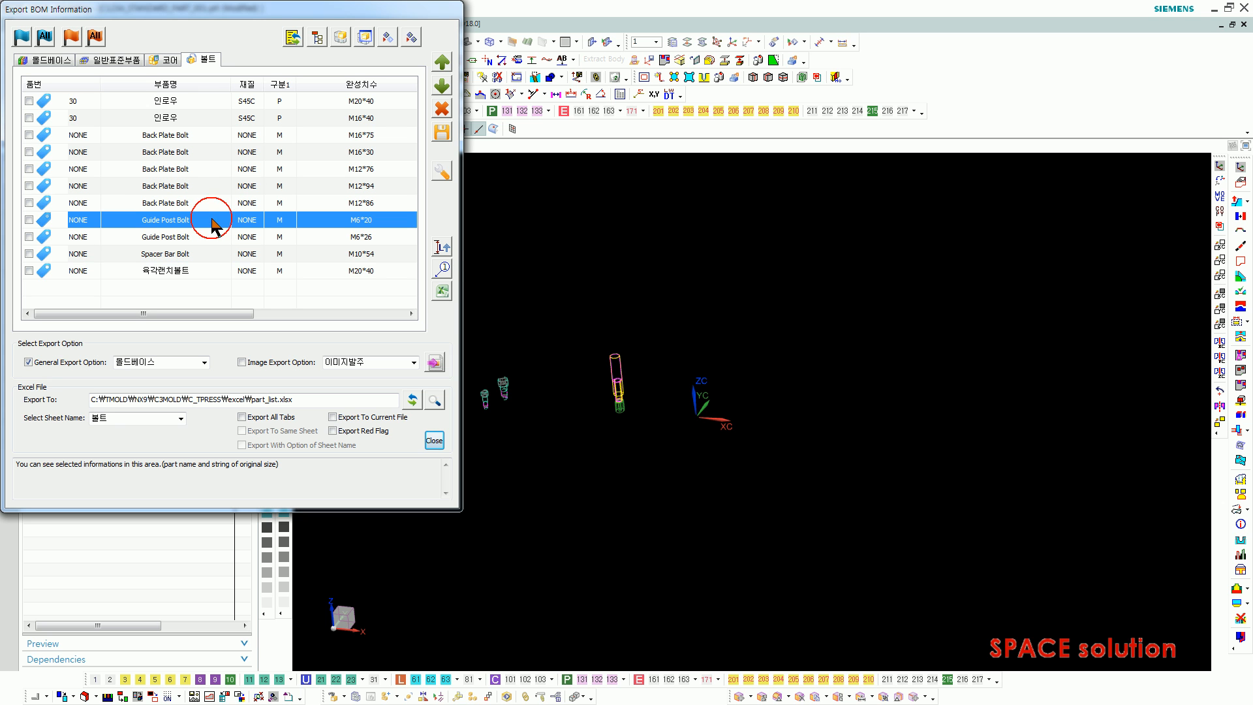
left_click(436, 443)
left_click(434, 440)
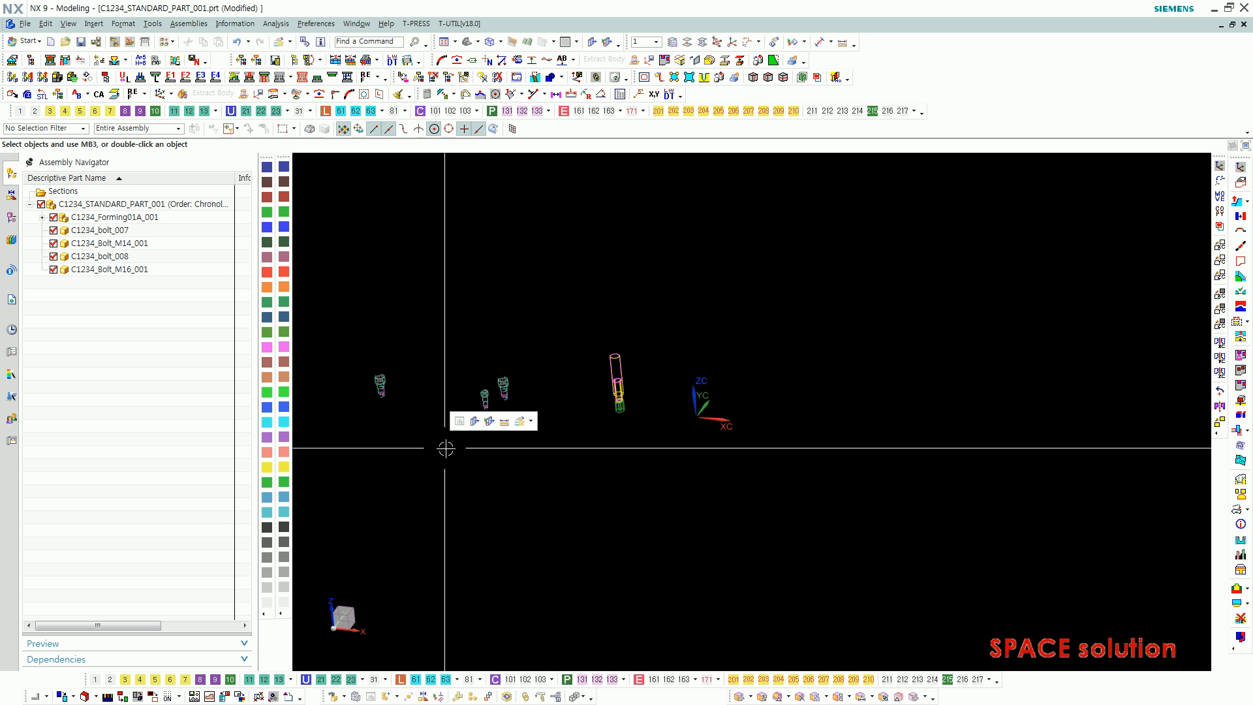